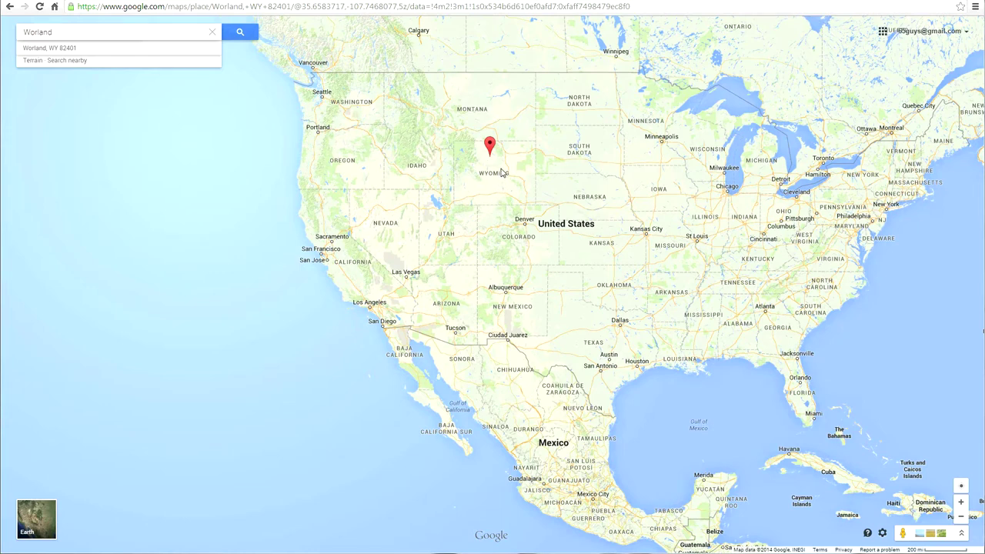
- Centre the map on the Worland marker and zoom in closely
{"action": "left_click_drag", "start_coordinate": [500, 200], "coordinate": [494, 266]}
{"action": "scroll", "coordinate": [496, 273], "scroll_direction": "up", "scroll_amount": 3}
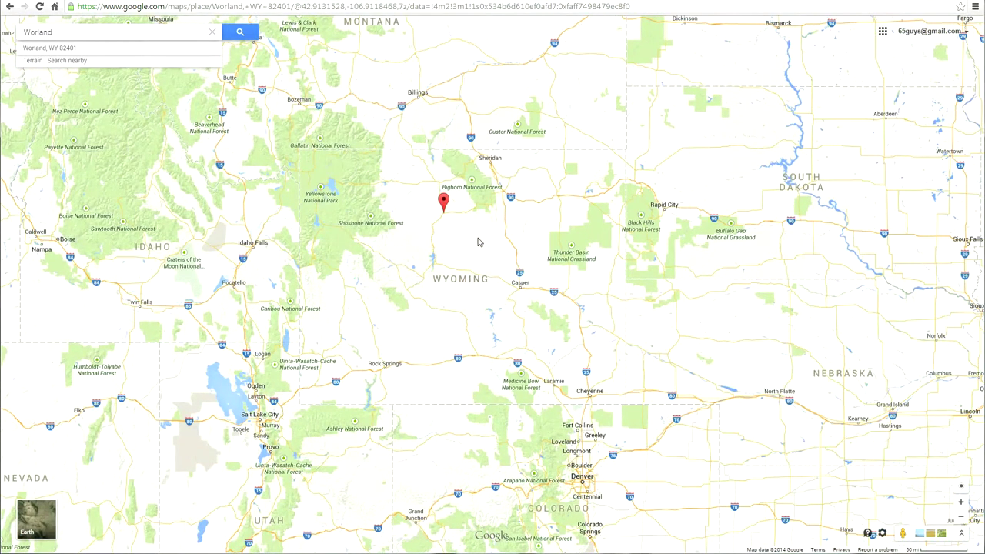
{"action": "left_click_drag", "start_coordinate": [478, 240], "coordinate": [557, 277]}
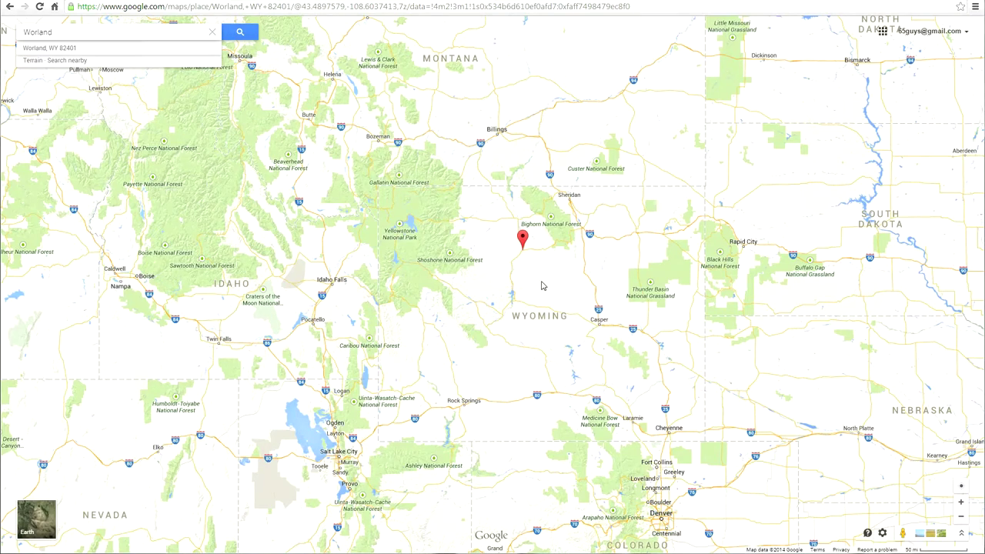
{"action": "scroll", "coordinate": [530, 272], "scroll_direction": "up", "scroll_amount": 1}
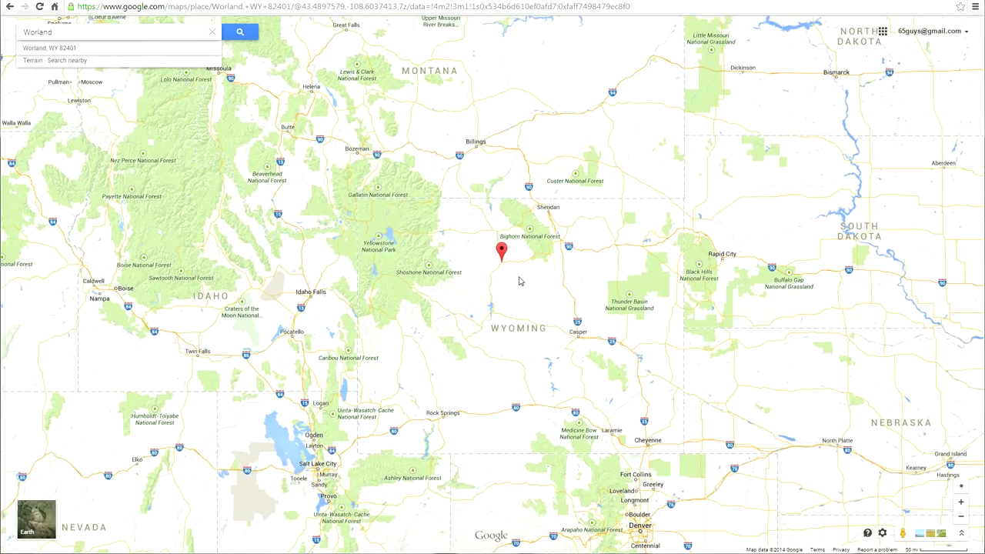
{"action": "scroll", "coordinate": [524, 283], "scroll_direction": "up", "scroll_amount": 2}
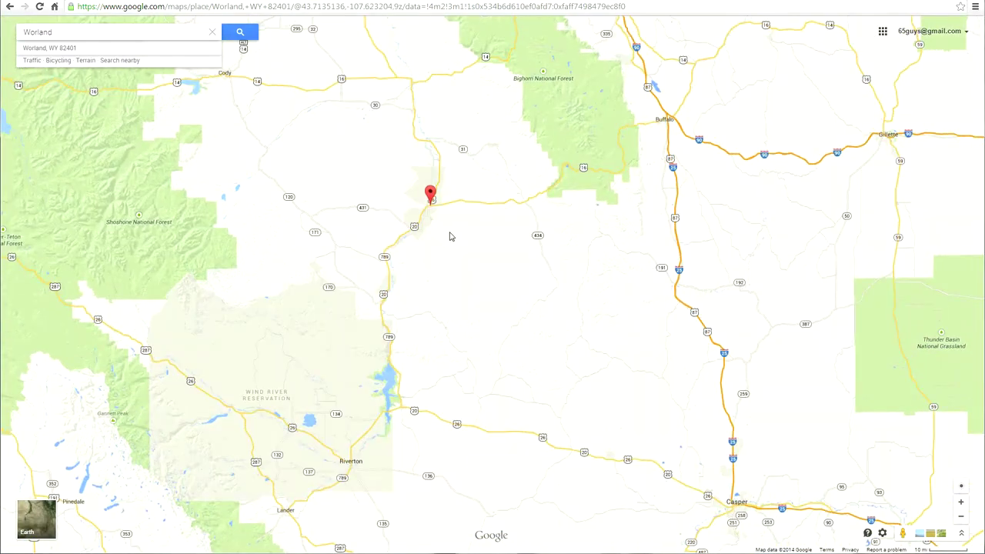
{"action": "scroll", "coordinate": [451, 235], "scroll_direction": "up", "scroll_amount": 2}
{"action": "scroll", "coordinate": [466, 241], "scroll_direction": "up", "scroll_amount": 2}
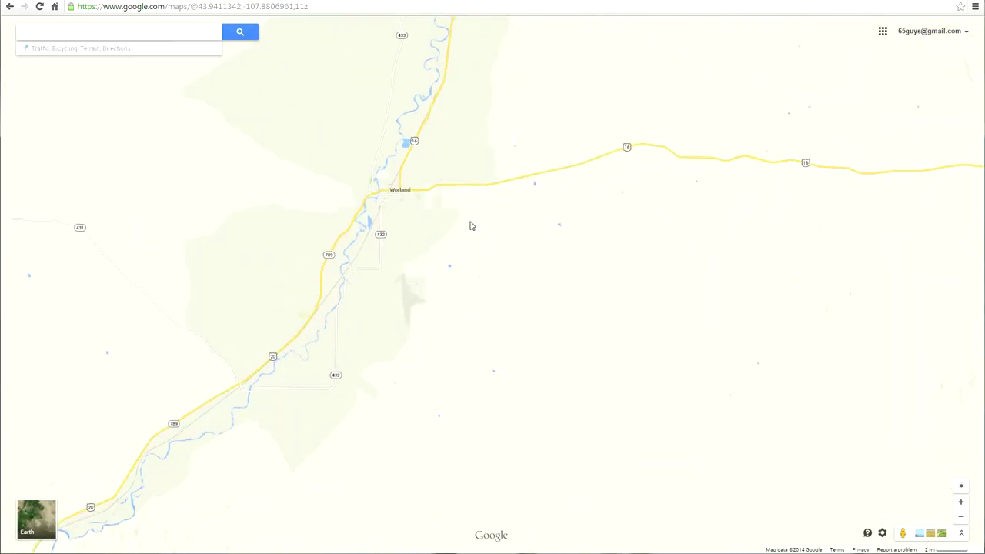
- Centre Worland Municipal Airport, showing the river valley to its south and west
{"action": "scroll", "coordinate": [419, 223], "scroll_direction": "up", "scroll_amount": 2}
{"action": "left_click_drag", "start_coordinate": [434, 331], "coordinate": [551, 270]}
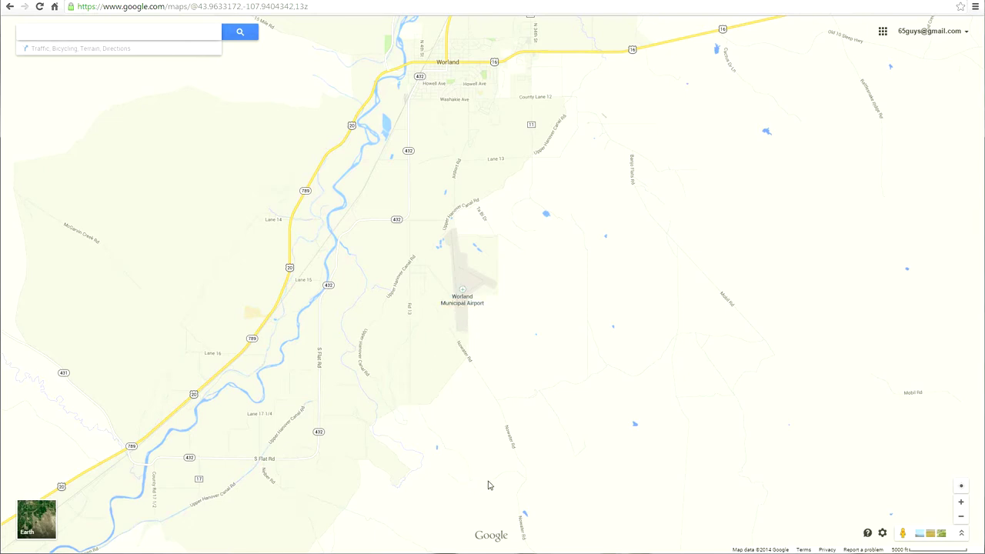
{"action": "left_click_drag", "start_coordinate": [439, 472], "coordinate": [500, 389]}
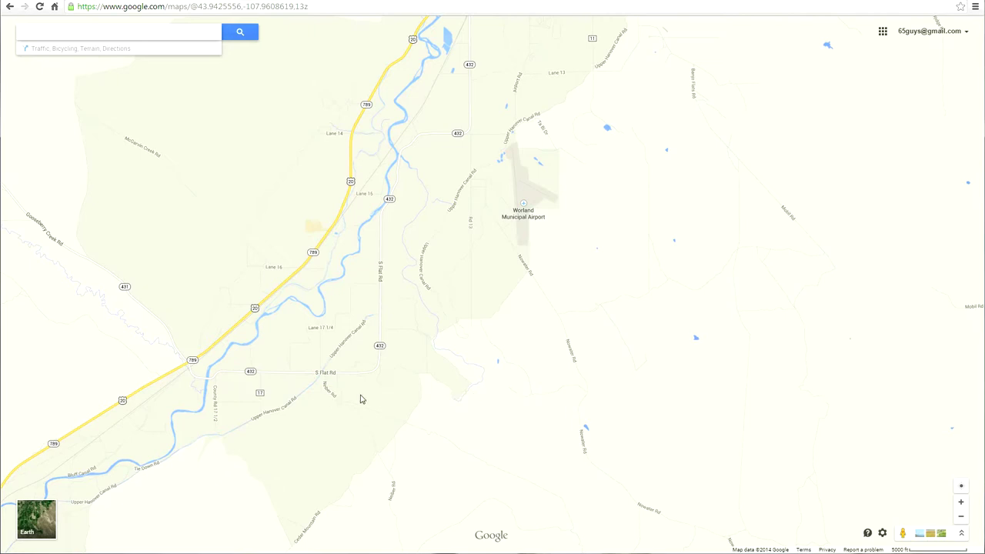
{"action": "left_click_drag", "start_coordinate": [519, 376], "coordinate": [596, 359]}
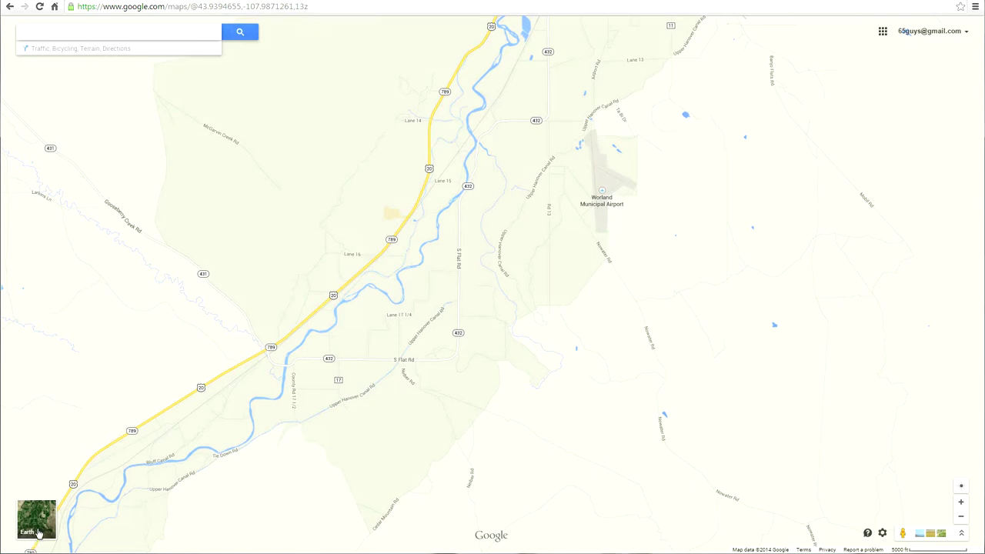
- Switch to satellite imagery and bring East Fork Nowater Creek into view
{"action": "left_click", "coordinate": [39, 531]}
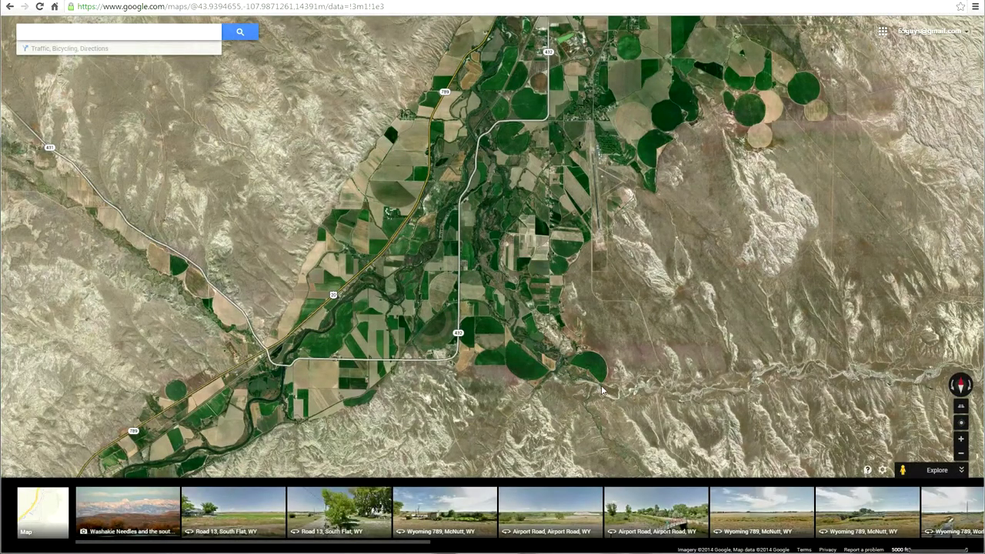
{"action": "scroll", "coordinate": [601, 385], "scroll_direction": "down", "scroll_amount": 2}
{"action": "scroll", "coordinate": [587, 337], "scroll_direction": "up", "scroll_amount": 3}
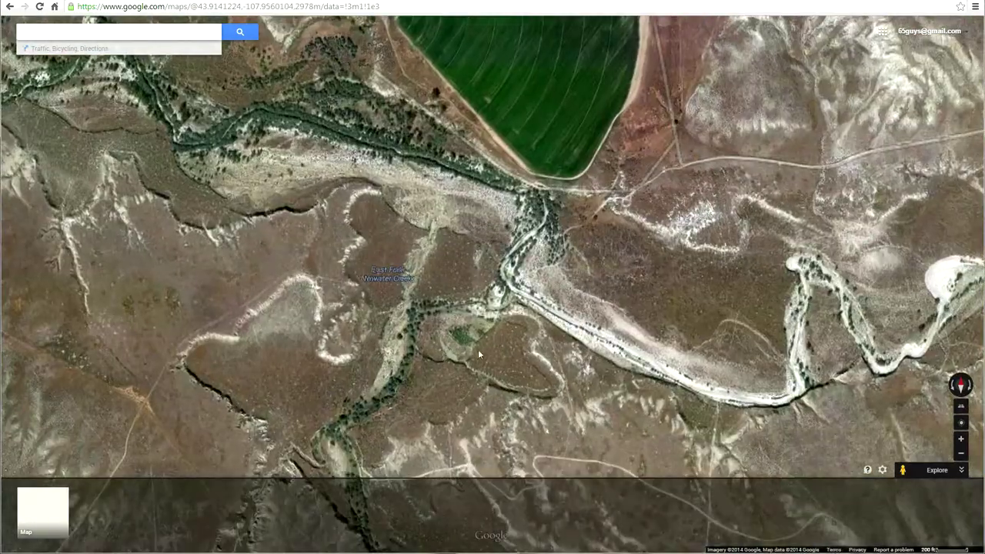
{"action": "left_click_drag", "start_coordinate": [478, 353], "coordinate": [500, 350]}
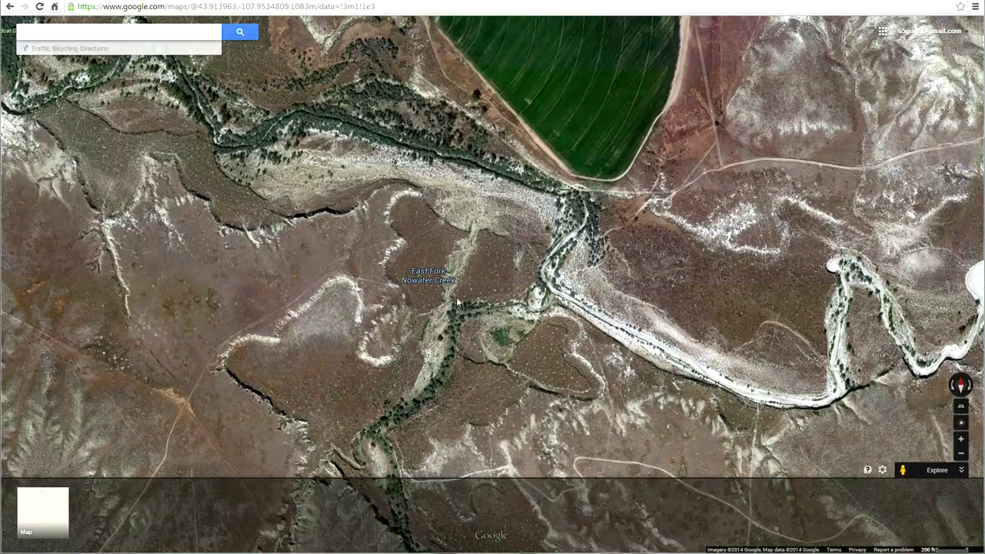
- Centre and zoom in on Wildcat Gulch and the dark river bend beside it
{"action": "left_click_drag", "start_coordinate": [478, 224], "coordinate": [550, 267]}
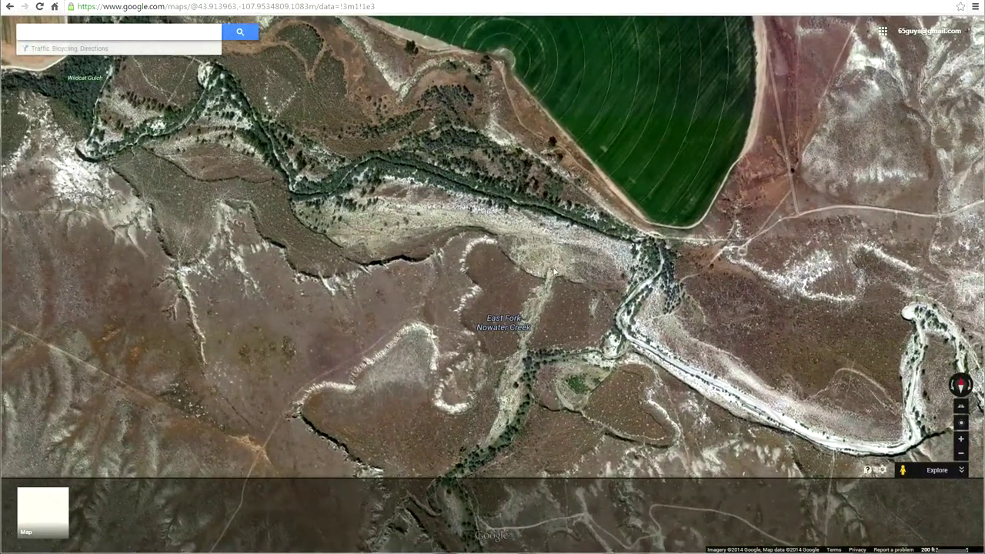
{"action": "left_click_drag", "start_coordinate": [427, 262], "coordinate": [577, 361]}
{"action": "left_click_drag", "start_coordinate": [346, 253], "coordinate": [477, 323]}
{"action": "left_click_drag", "start_coordinate": [359, 282], "coordinate": [449, 281]}
{"action": "scroll", "coordinate": [564, 341], "scroll_direction": "up", "scroll_amount": 3}
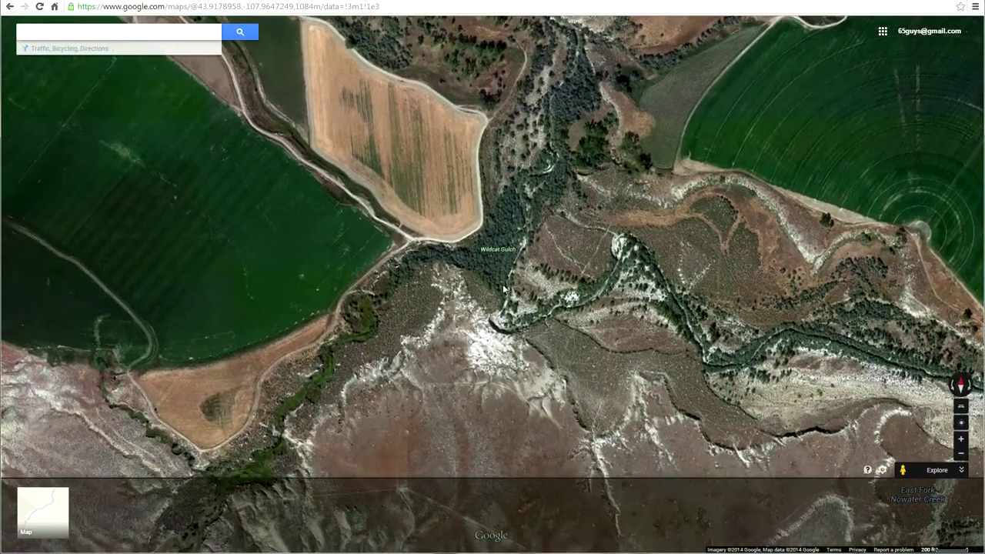
{"action": "scroll", "coordinate": [565, 345], "scroll_direction": "up", "scroll_amount": 2}
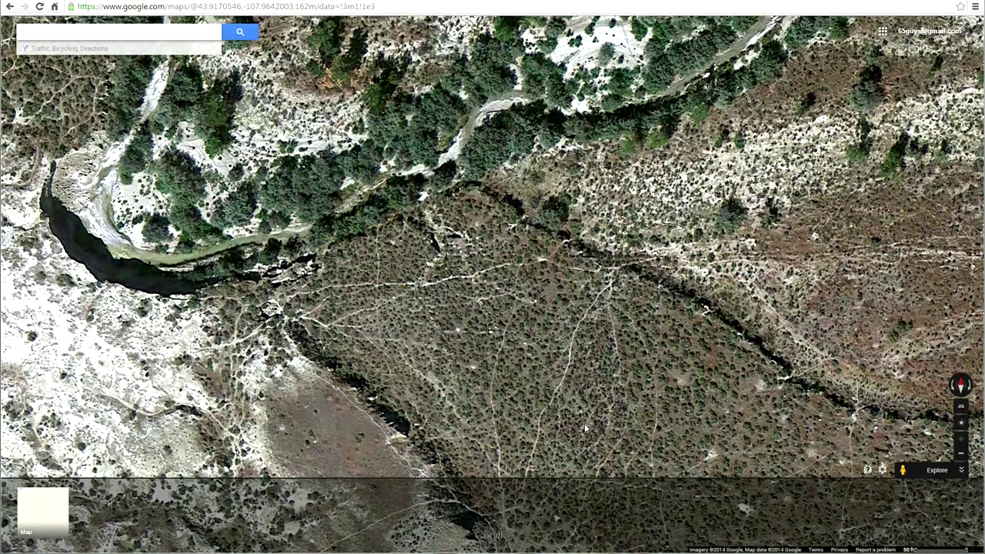
{"action": "left_click_drag", "start_coordinate": [362, 390], "coordinate": [589, 386]}
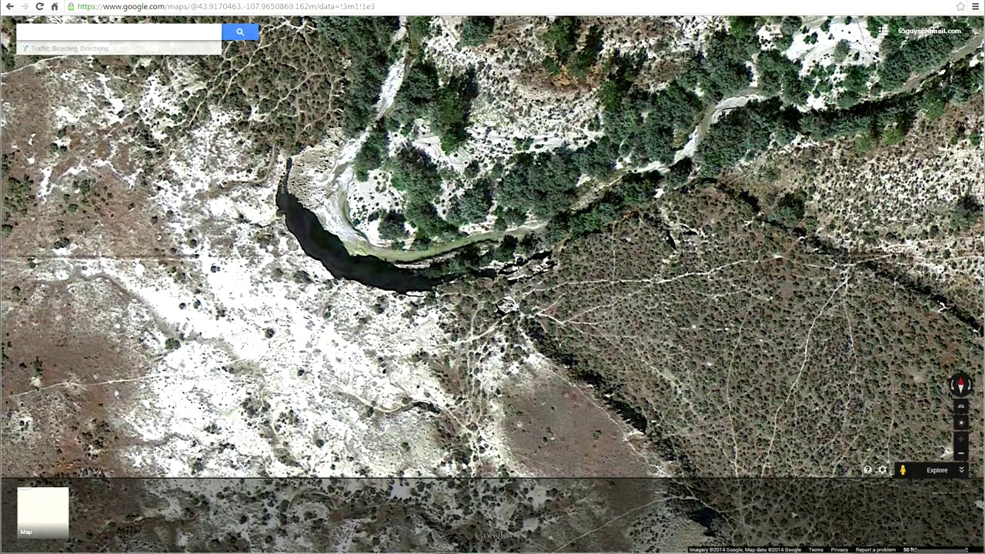
{"action": "scroll", "coordinate": [397, 322], "scroll_direction": "down", "scroll_amount": 1}
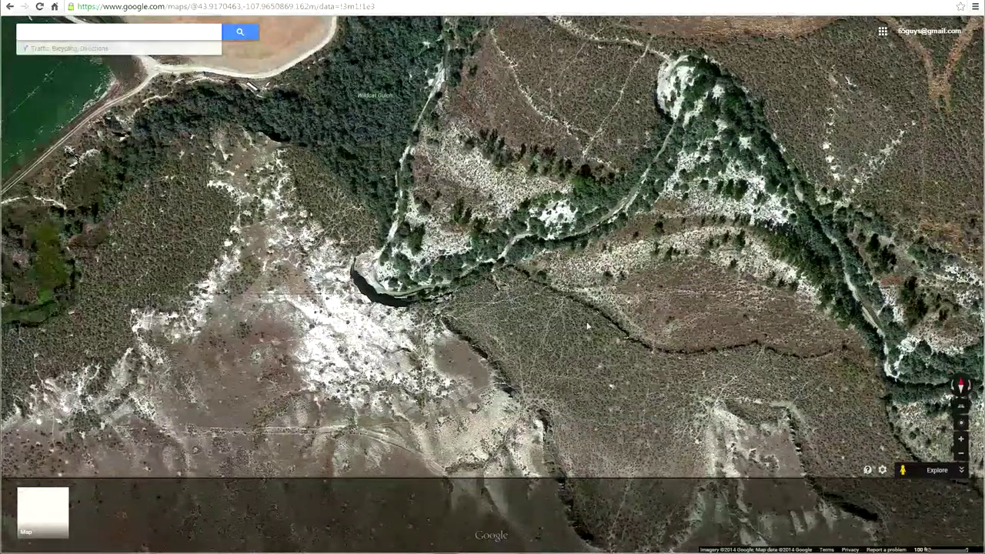
{"action": "scroll", "coordinate": [469, 387], "scroll_direction": "down", "scroll_amount": 1}
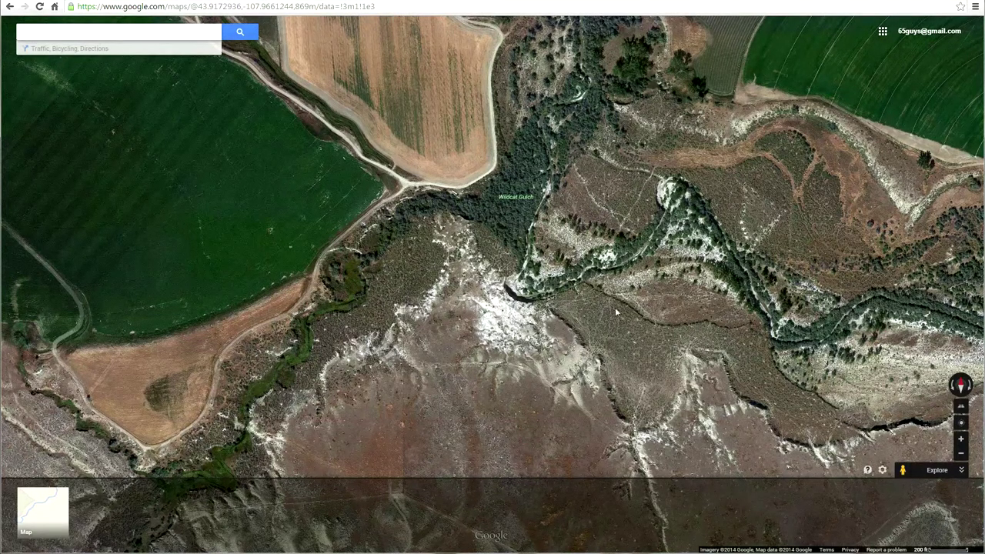
- Zoom out until Worland shows at the valley's north end, then return to the road map
{"action": "left_click_drag", "start_coordinate": [618, 346], "coordinate": [520, 338]}
{"action": "scroll", "coordinate": [573, 248], "scroll_direction": "down", "scroll_amount": 2}
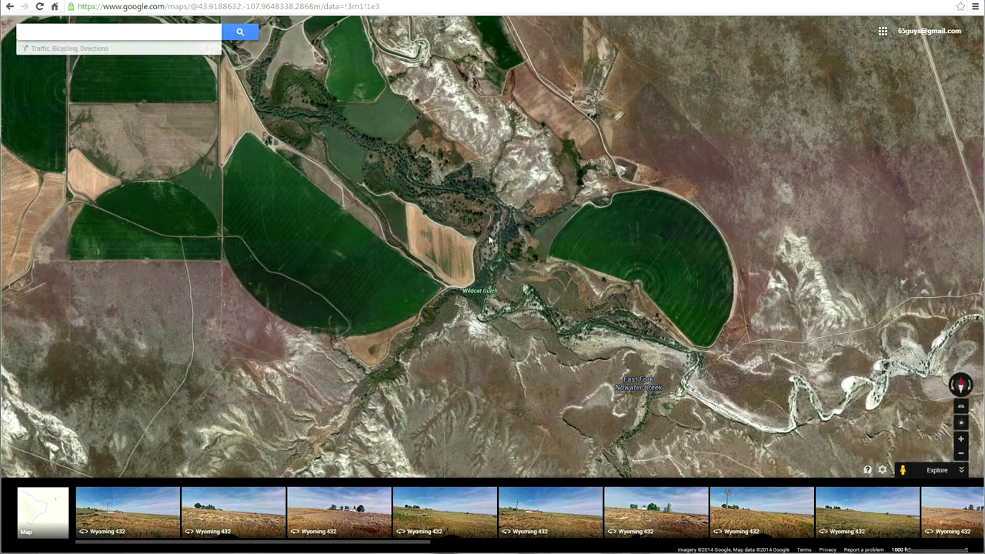
{"action": "left_click_drag", "start_coordinate": [490, 202], "coordinate": [523, 296]}
{"action": "scroll", "coordinate": [523, 296], "scroll_direction": "down", "scroll_amount": 2}
{"action": "scroll", "coordinate": [521, 285], "scroll_direction": "down", "scroll_amount": 1}
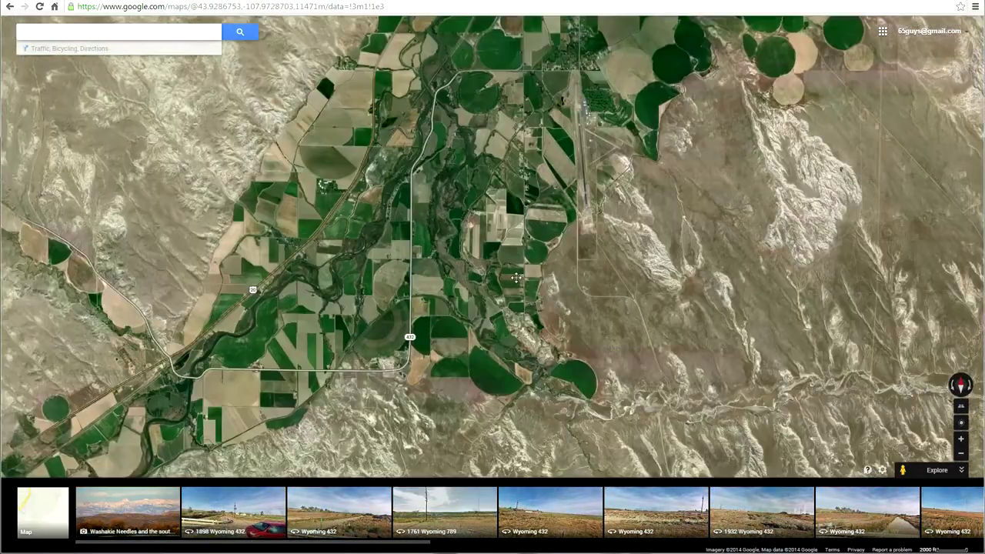
{"action": "left_click_drag", "start_coordinate": [516, 278], "coordinate": [521, 362]}
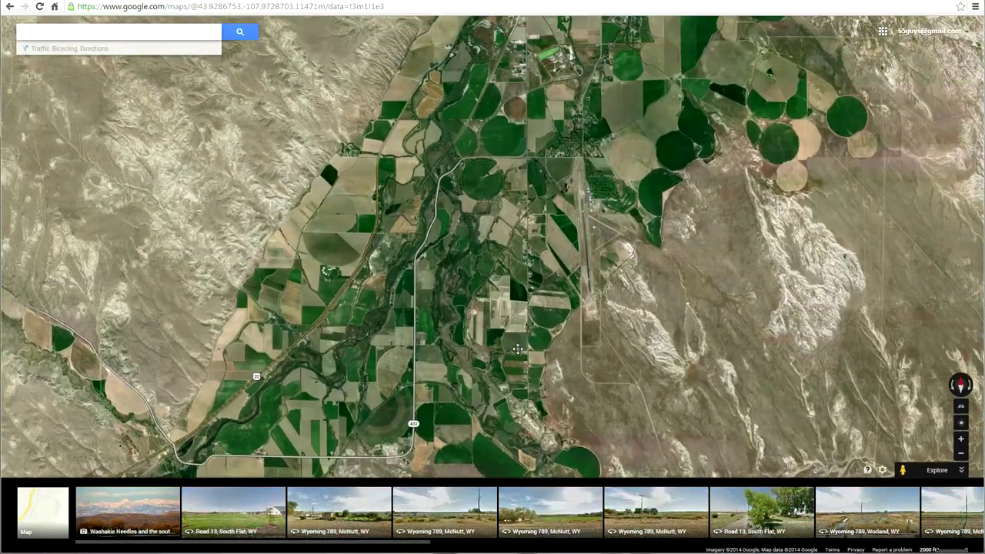
{"action": "scroll", "coordinate": [520, 235], "scroll_direction": "down", "scroll_amount": 1}
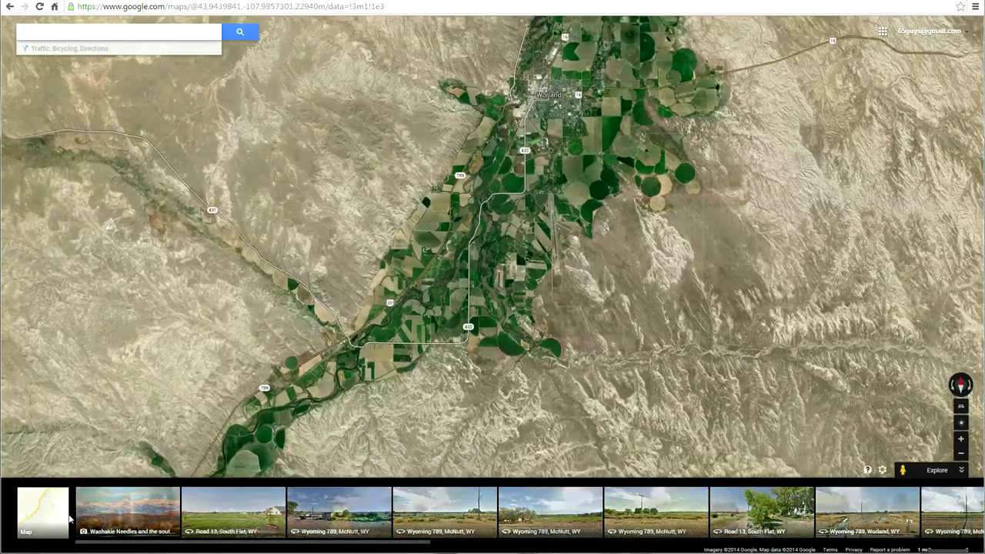
{"action": "left_click", "coordinate": [42, 523]}
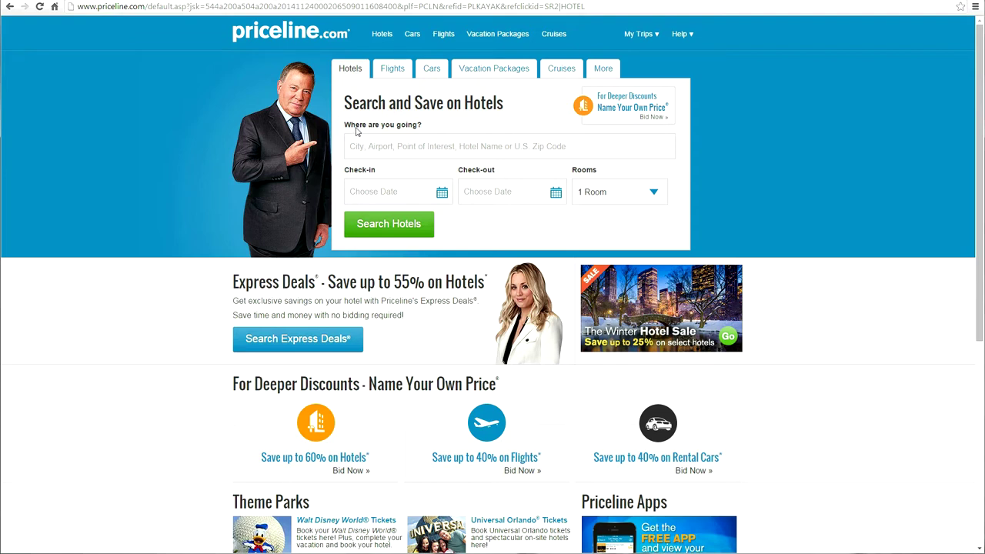
- Search Priceline hotels with Worland, WY as the destination
{"action": "left_click", "coordinate": [382, 154]}
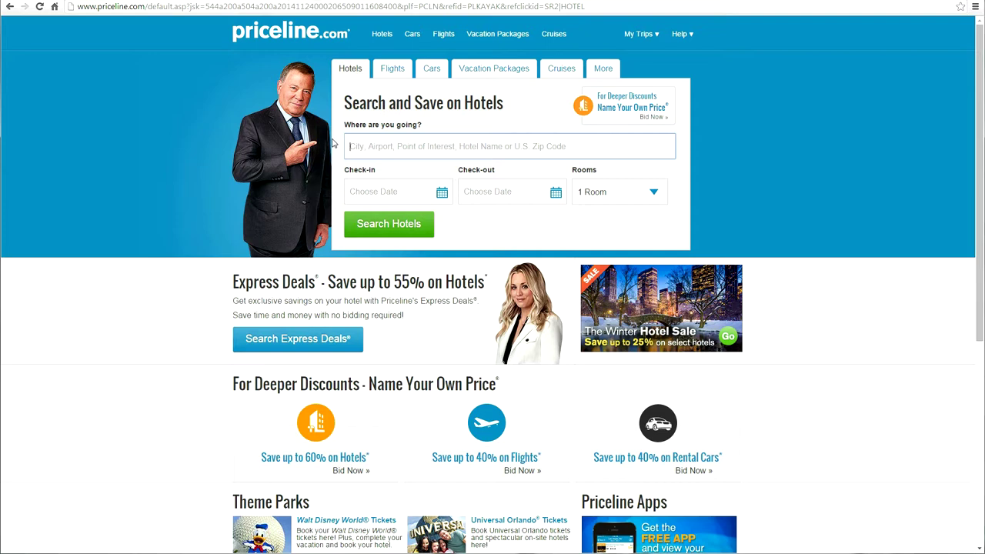
{"action": "type", "text": "wa"}
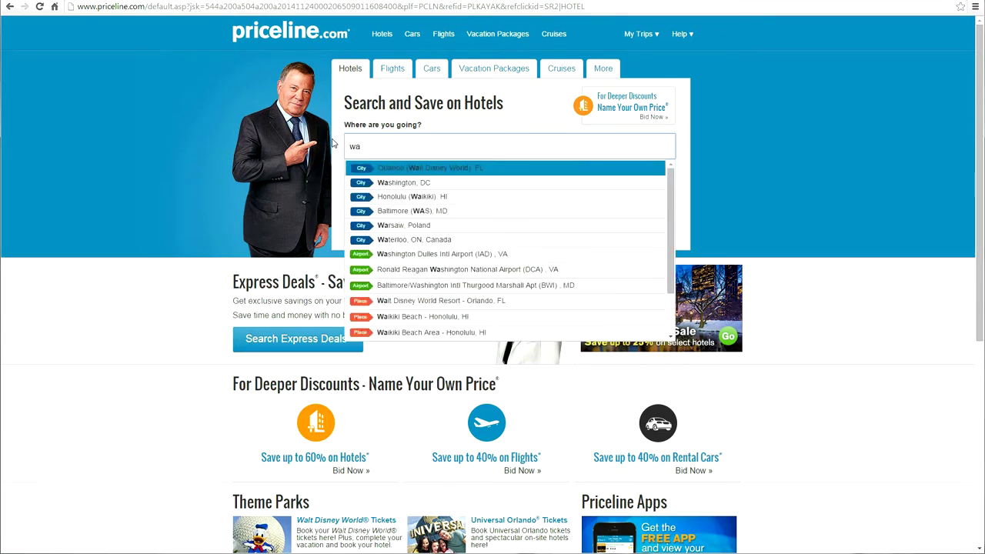
{"action": "type", "text": "rlan"}
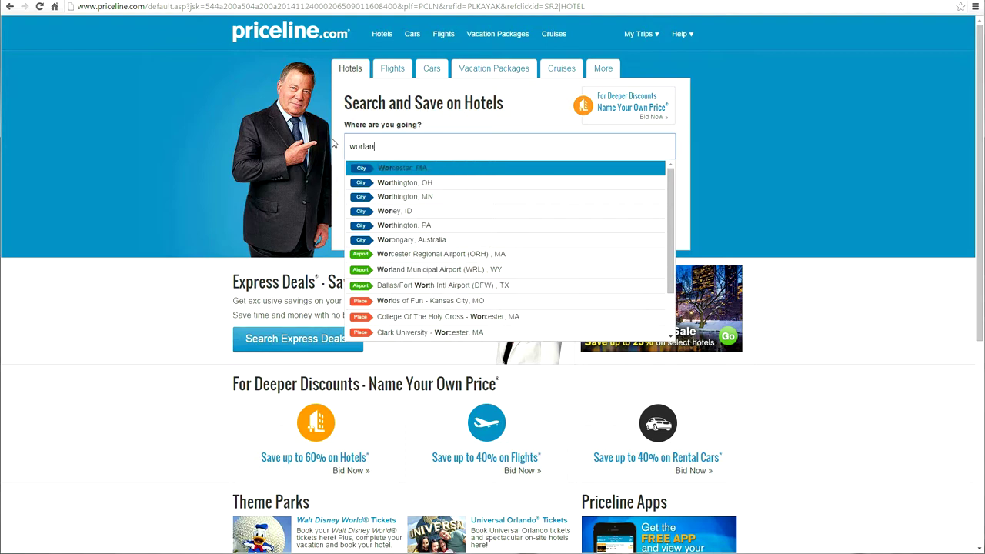
{"action": "type", "text": "d,"}
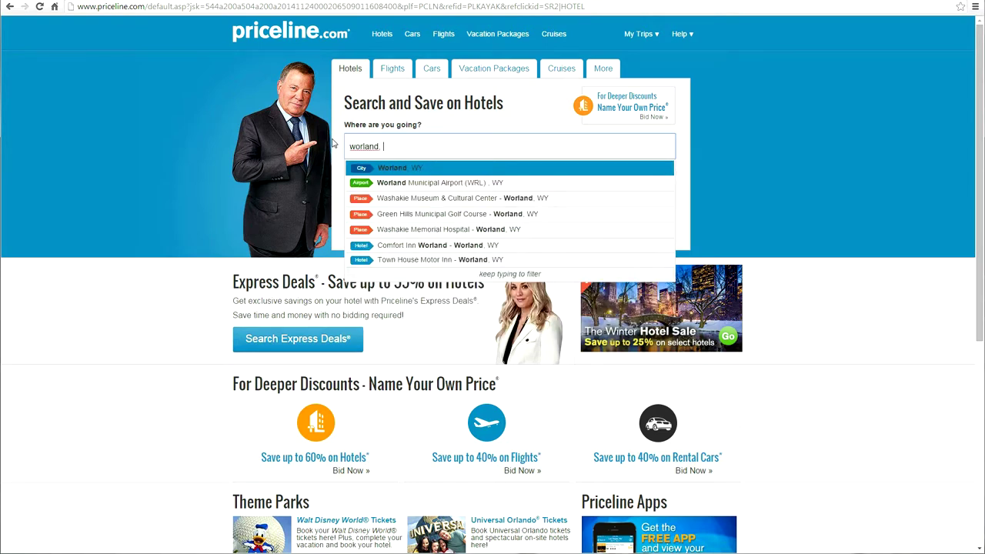
{"action": "left_click", "coordinate": [380, 173]}
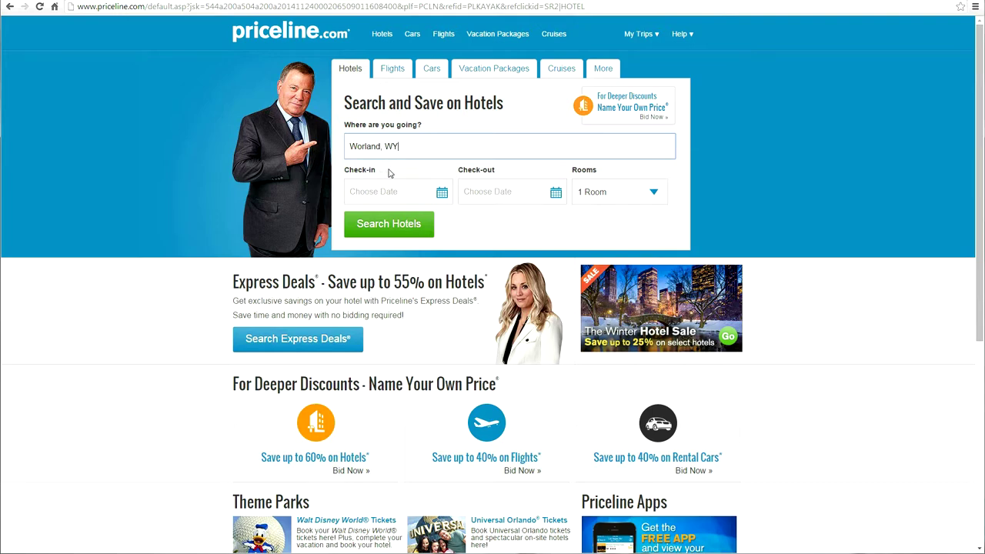
{"action": "key", "text": "Return"}
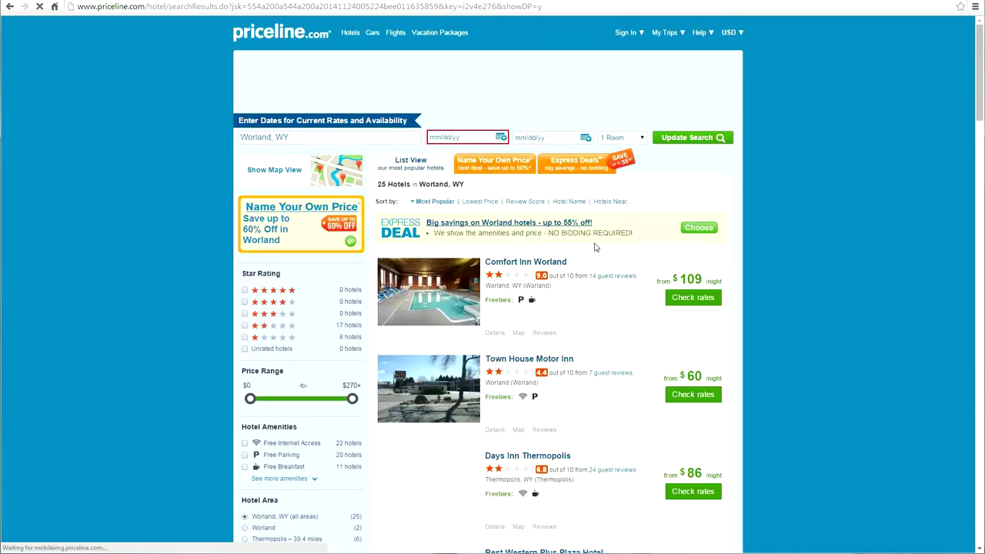
- Scroll through the 25 Worland hotel results, then go back to the Worland map
{"action": "scroll", "coordinate": [769, 215], "scroll_direction": "down", "scroll_amount": 1}
{"action": "scroll", "coordinate": [806, 228], "scroll_direction": "down", "scroll_amount": 5}
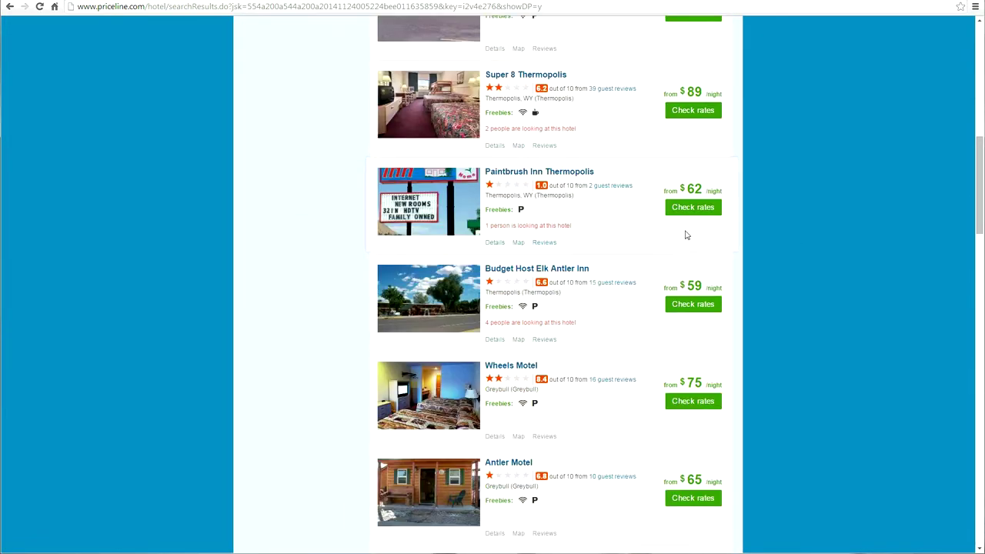
{"action": "scroll", "coordinate": [643, 200], "scroll_direction": "down", "scroll_amount": 1}
{"action": "scroll", "coordinate": [607, 251], "scroll_direction": "down", "scroll_amount": 2}
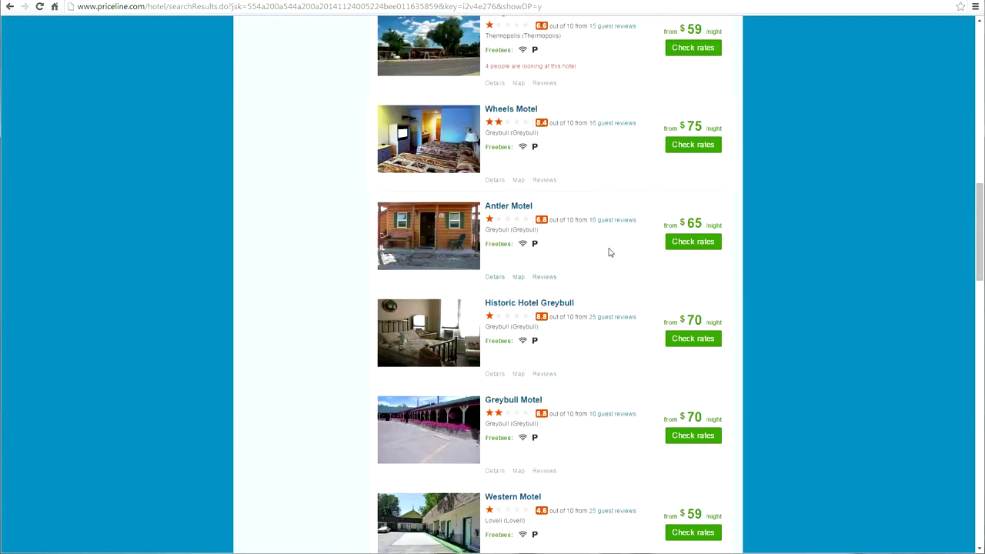
{"action": "scroll", "coordinate": [607, 254], "scroll_direction": "down", "scroll_amount": 2}
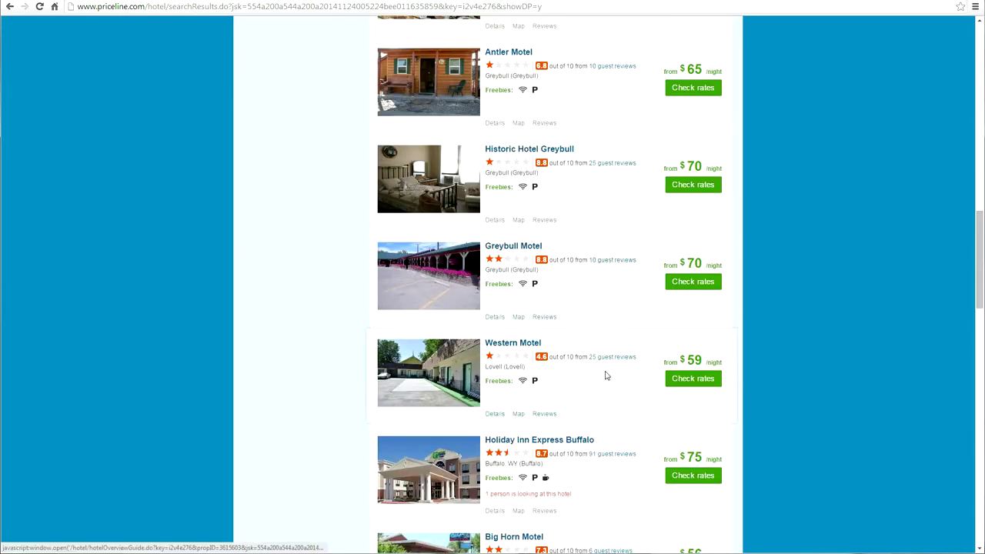
{"action": "scroll", "coordinate": [607, 377], "scroll_direction": "down", "scroll_amount": 2}
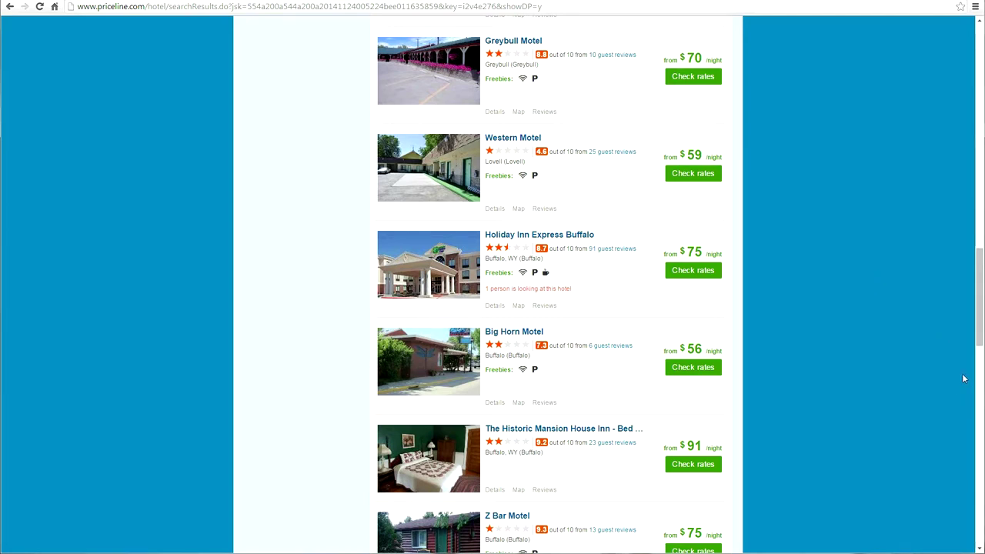
{"action": "scroll", "coordinate": [978, 339], "scroll_direction": "down", "scroll_amount": 4}
{"action": "scroll", "coordinate": [978, 354], "scroll_direction": "down", "scroll_amount": 3}
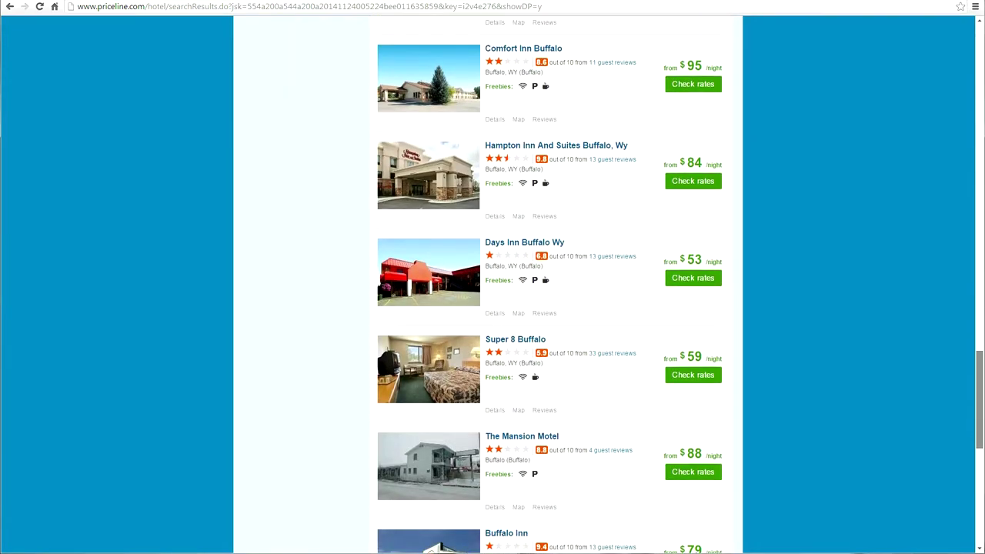
{"action": "scroll", "coordinate": [680, 285], "scroll_direction": "up", "scroll_amount": 3}
{"action": "scroll", "coordinate": [964, 221], "scroll_direction": "up", "scroll_amount": 12}
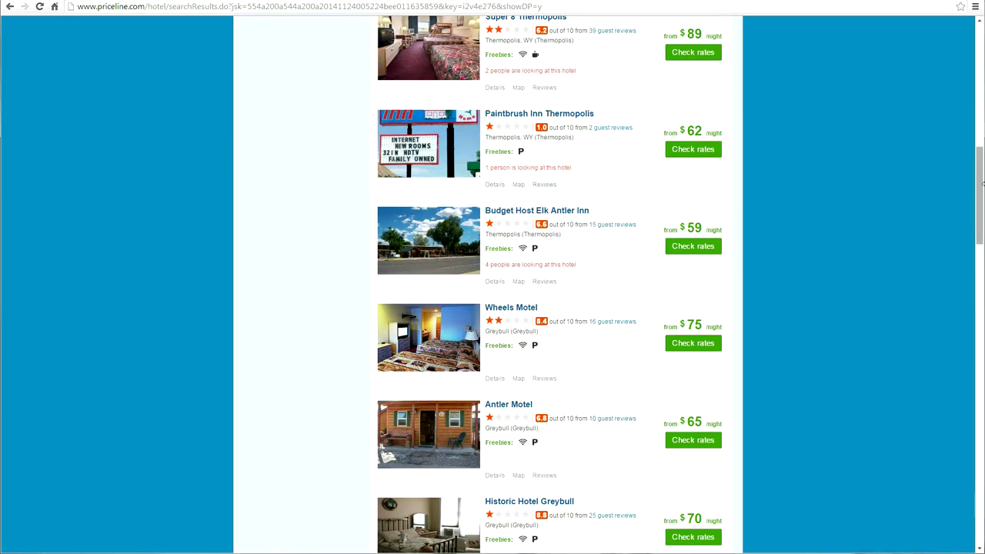
{"action": "left_click_drag", "start_coordinate": [981, 183], "coordinate": [979, 60]}
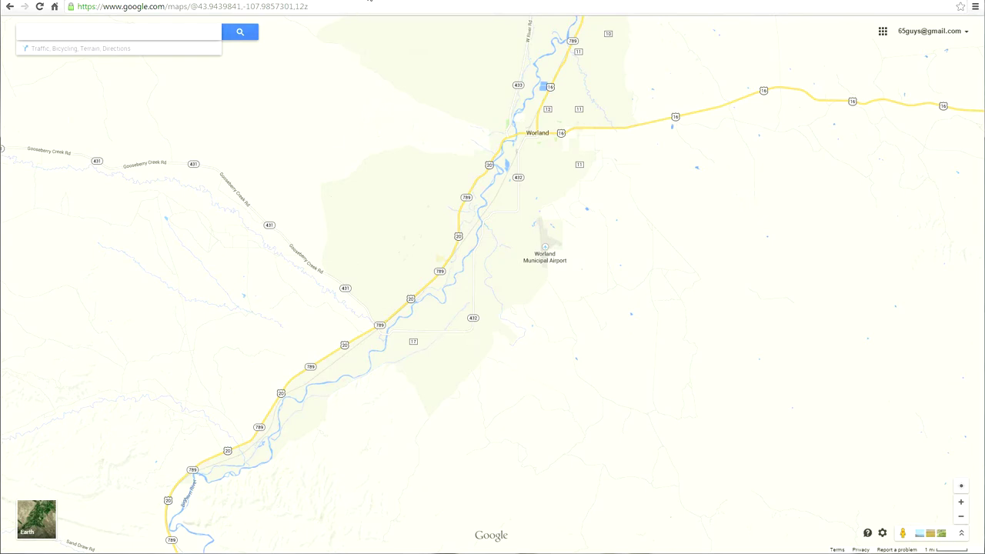
- Open Worland, WY conditions and 10-day forecast from Weather Underground's recent searches
{"action": "key", "text": "alt+Left"}
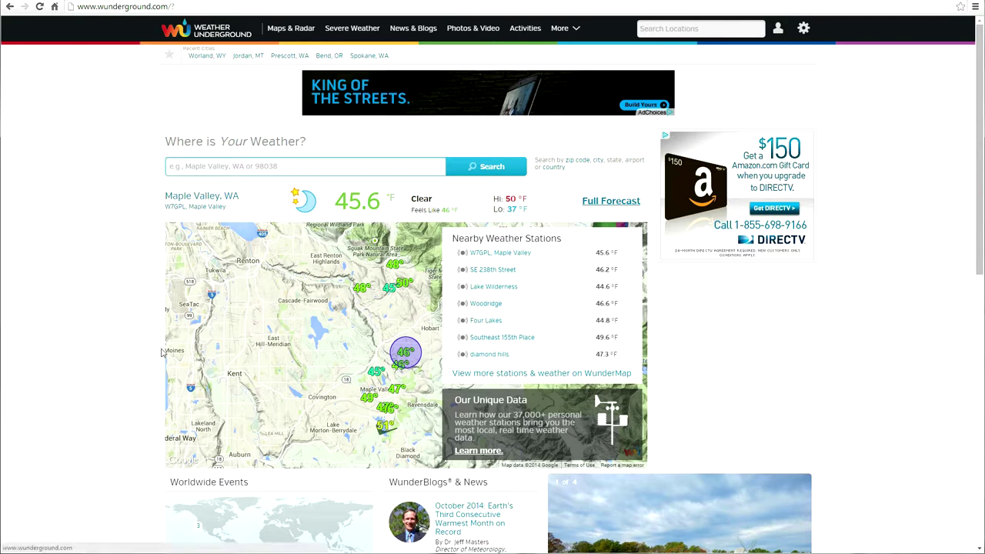
{"action": "left_click", "coordinate": [259, 168]}
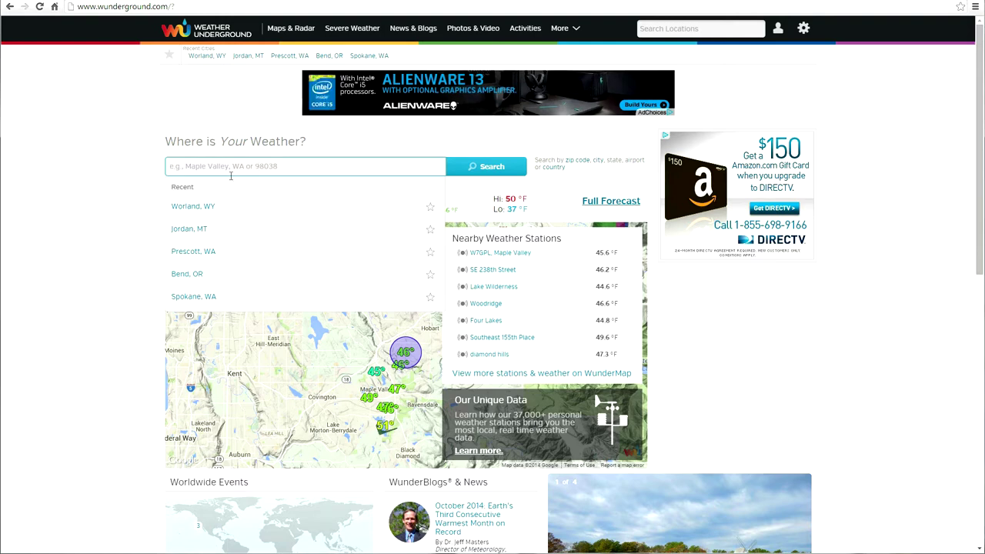
{"action": "left_click", "coordinate": [181, 213]}
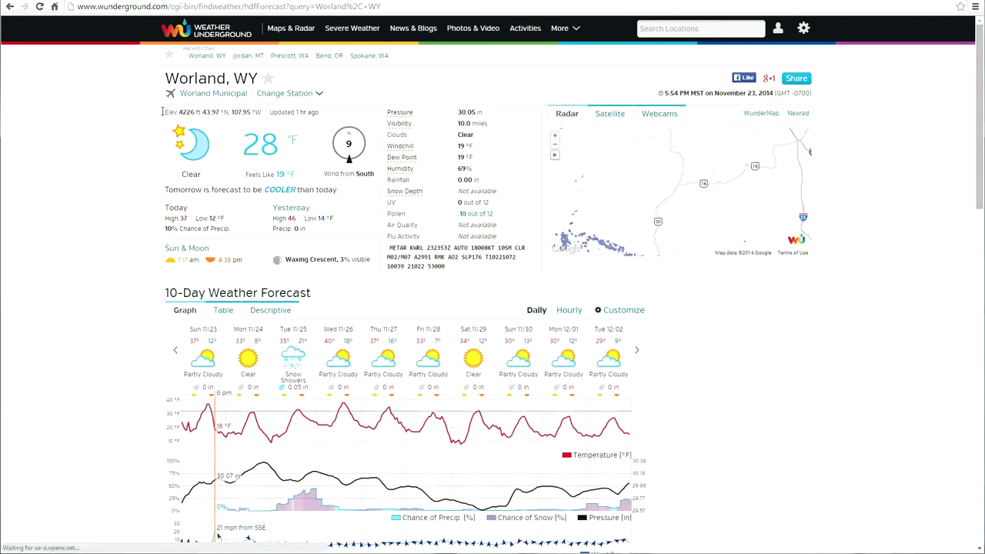
{"action": "left_click_drag", "start_coordinate": [164, 113], "coordinate": [264, 111]}
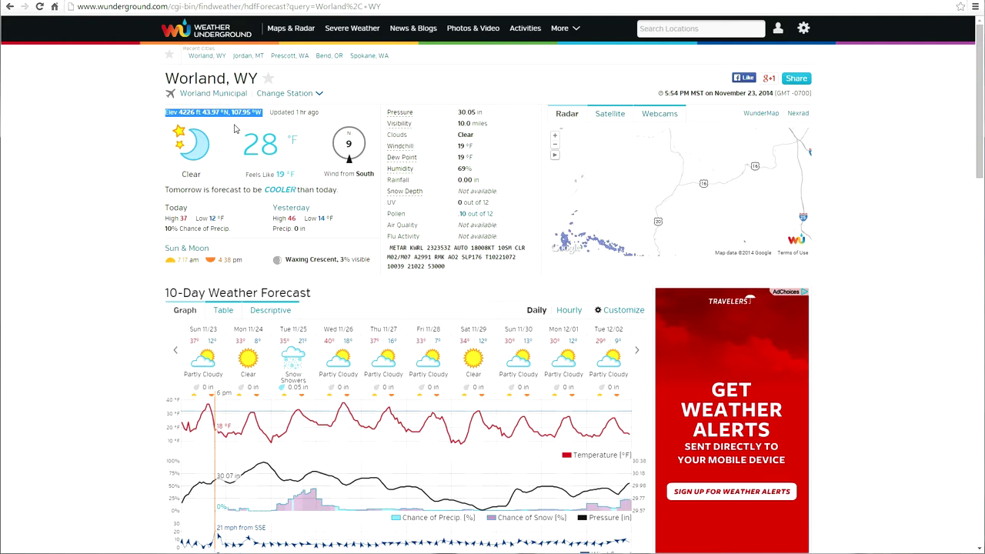
{"action": "left_click", "coordinate": [346, 123]}
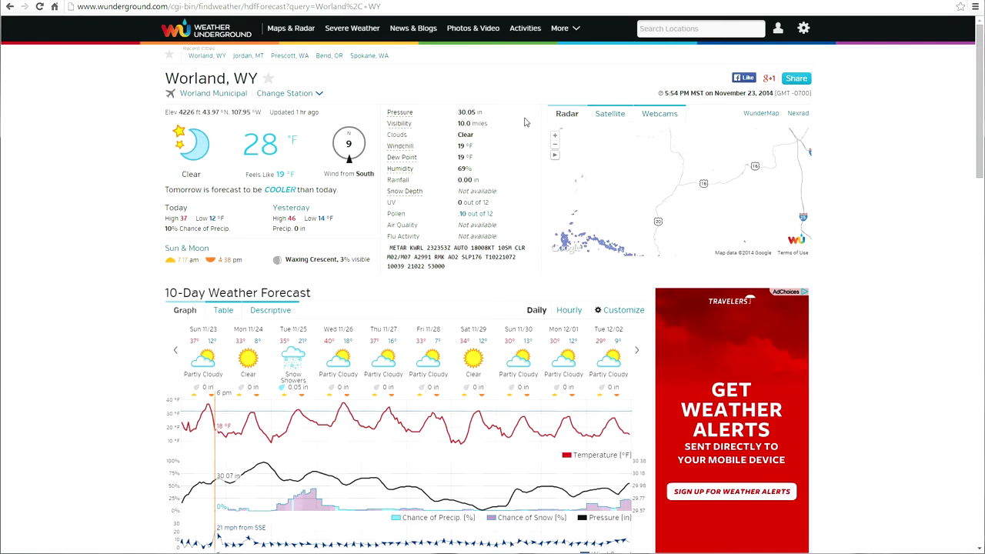
{"action": "left_click_drag", "start_coordinate": [166, 123], "coordinate": [478, 270]}
{"action": "left_click", "coordinate": [146, 250]}
{"action": "scroll", "coordinate": [148, 256], "scroll_direction": "down", "scroll_amount": 2}
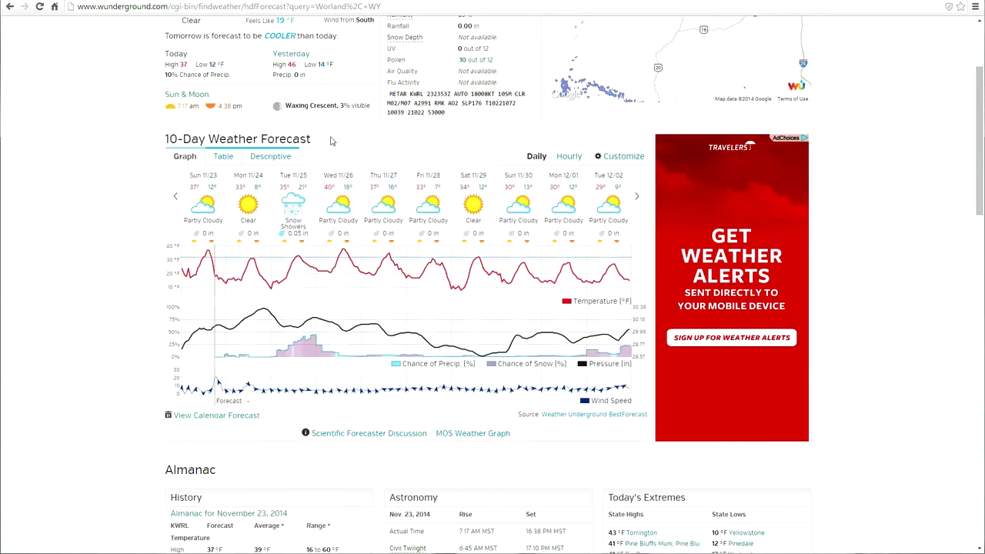
{"action": "left_click", "coordinate": [222, 156]}
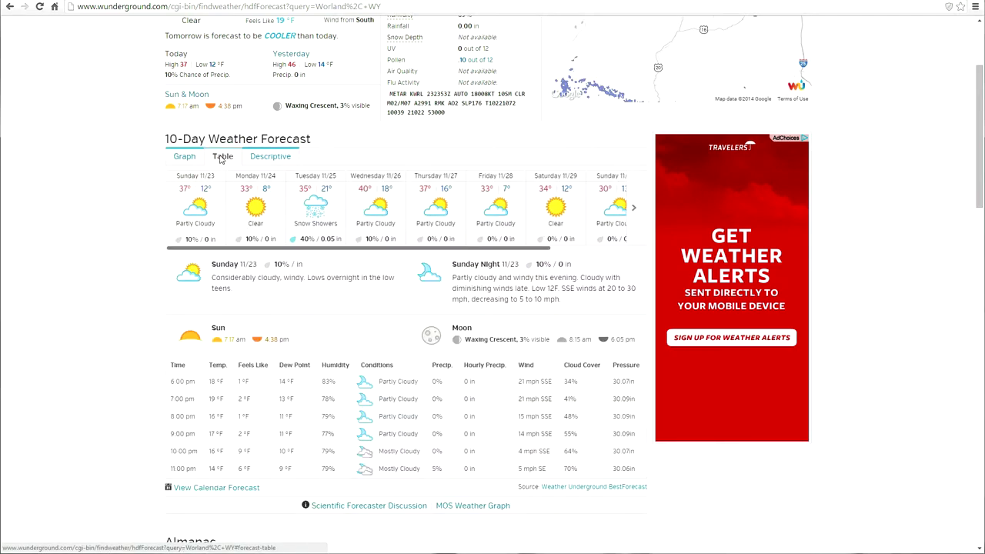
{"action": "left_click", "coordinate": [183, 157]}
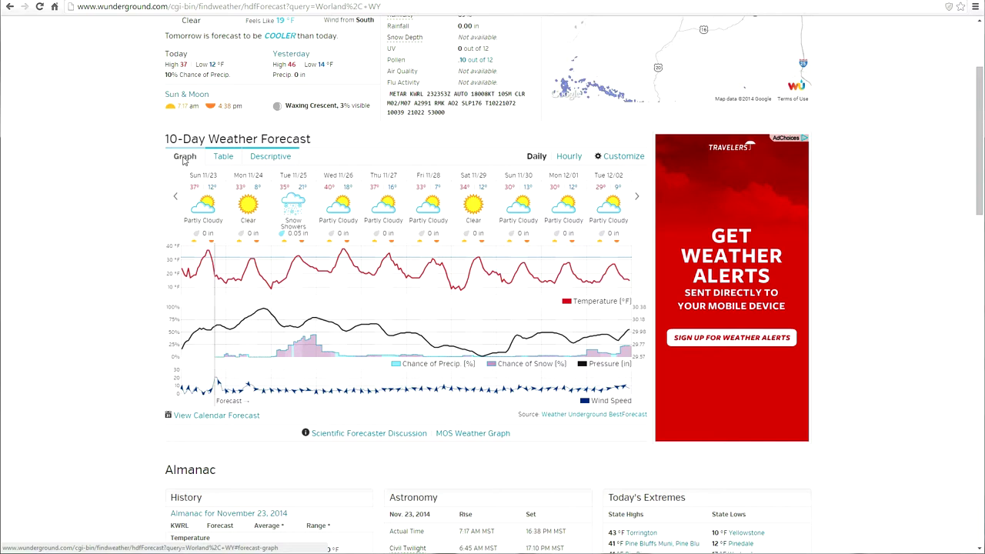
- Add Dew Point to the 10-day forecast graph while leaving Humidity hidden
{"action": "left_click", "coordinate": [634, 160]}
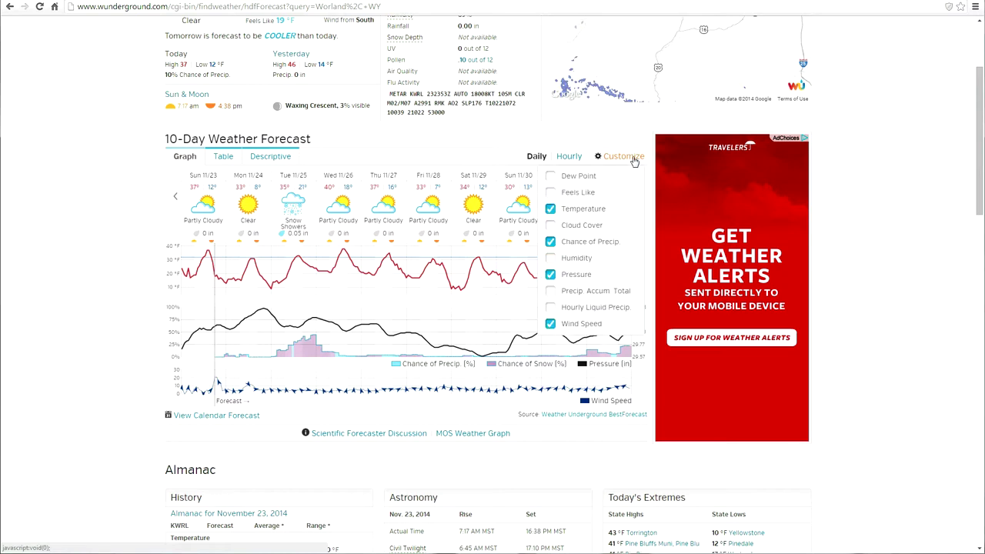
{"action": "left_click", "coordinate": [550, 177]}
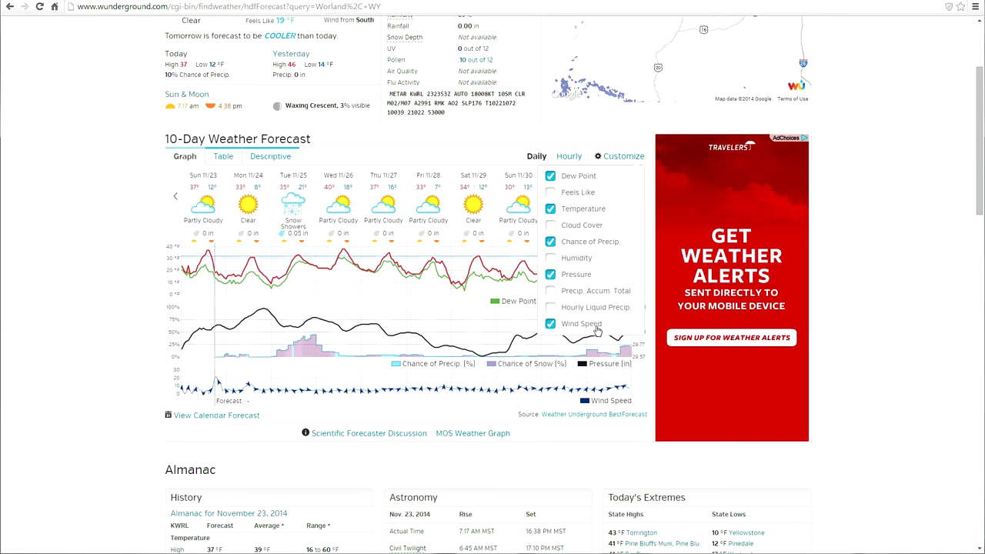
{"action": "left_click", "coordinate": [551, 260]}
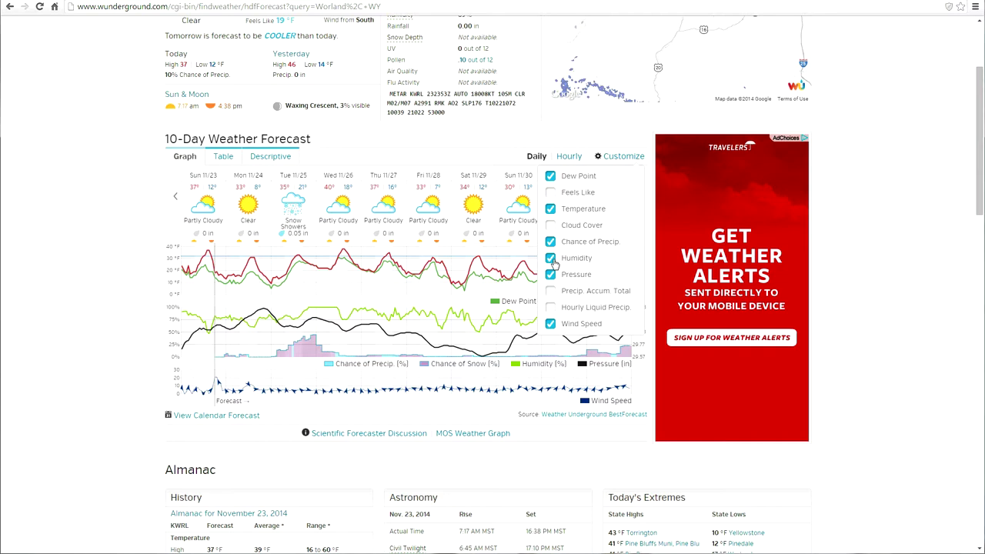
{"action": "left_click", "coordinate": [551, 258]}
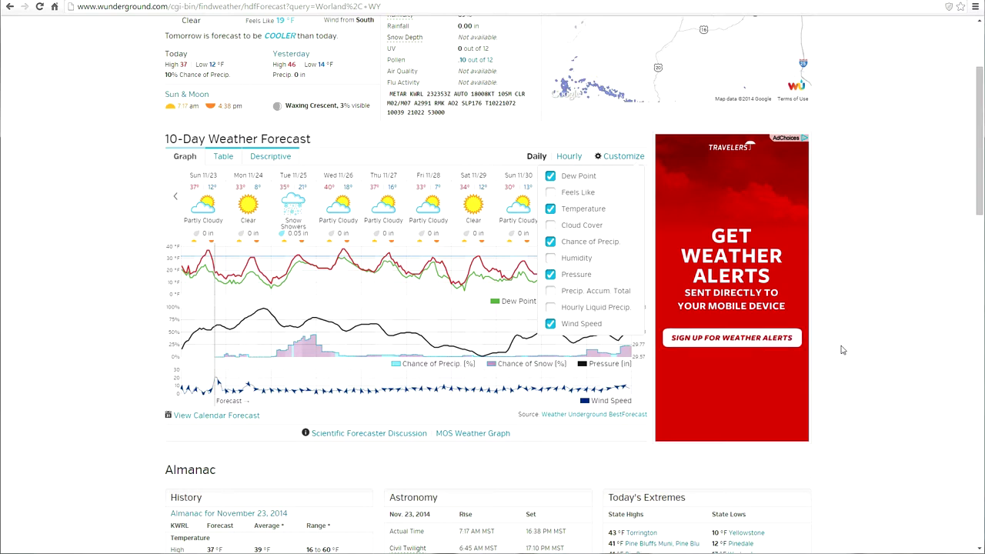
{"action": "left_click", "coordinate": [861, 315]}
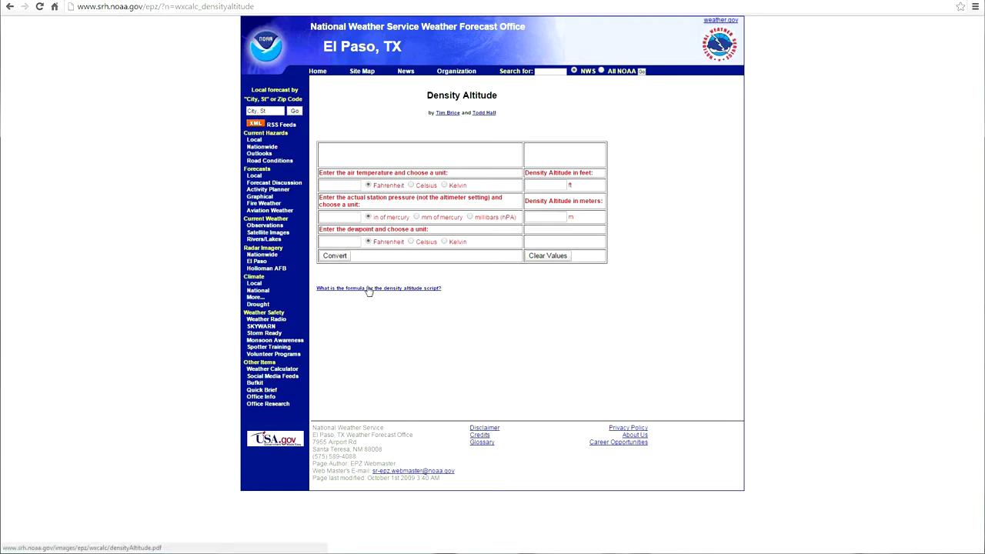
- Compute density altitude for 8 °F air, 7 °F dewpoint and 29.71 inHg, giving -3285.3 ft
{"action": "left_click", "coordinate": [343, 184]}
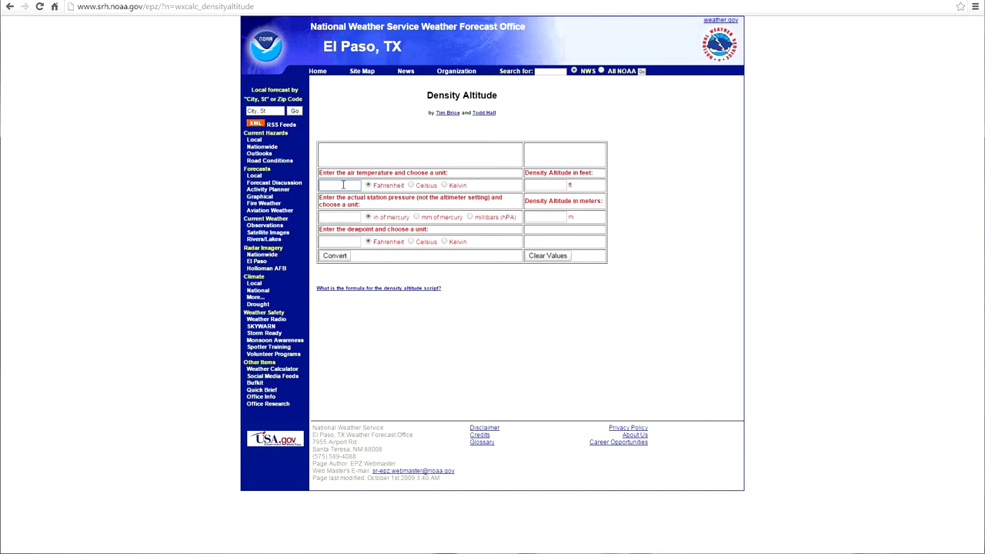
{"action": "type", "text": "8"}
{"action": "left_click", "coordinate": [331, 241]}
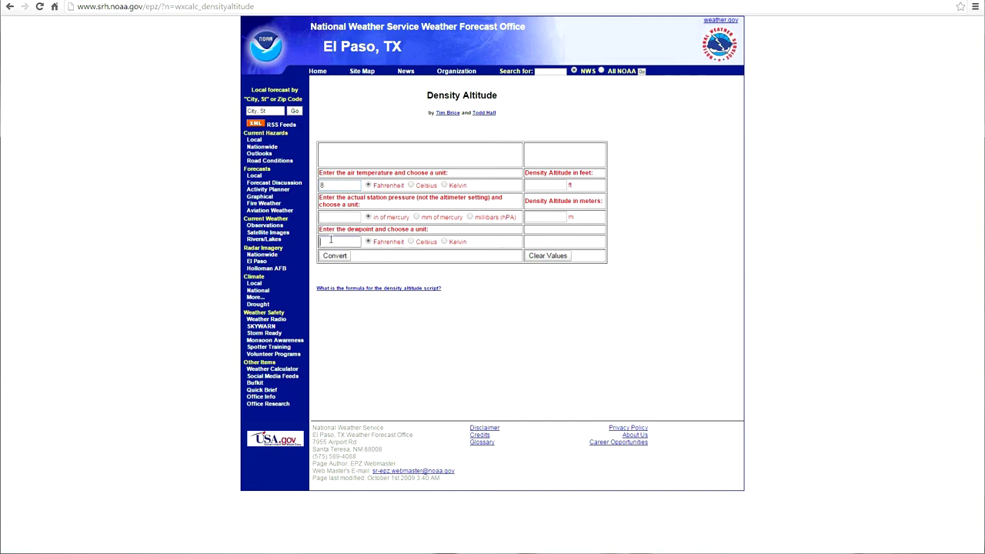
{"action": "type", "text": "7"}
{"action": "left_click", "coordinate": [330, 217]}
{"action": "type", "text": "29.71"}
{"action": "left_click", "coordinate": [337, 257]}
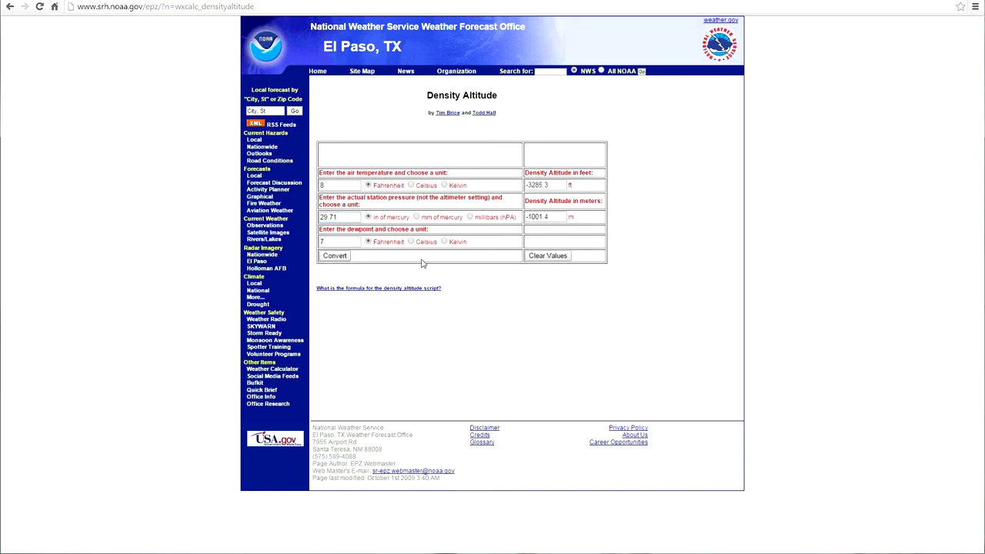
{"action": "left_click_drag", "start_coordinate": [561, 185], "coordinate": [517, 191]}
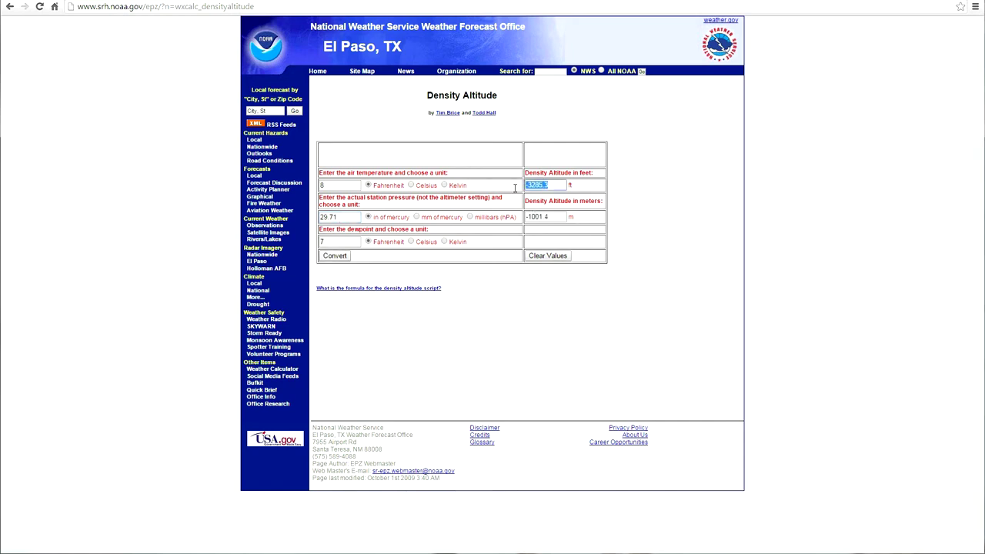
{"action": "left_click", "coordinate": [604, 190]}
- Clear the calculator and compute density altitude for 32 °F, 10 °F dewpoint and 29.61 inHg
{"action": "left_click", "coordinate": [542, 258]}
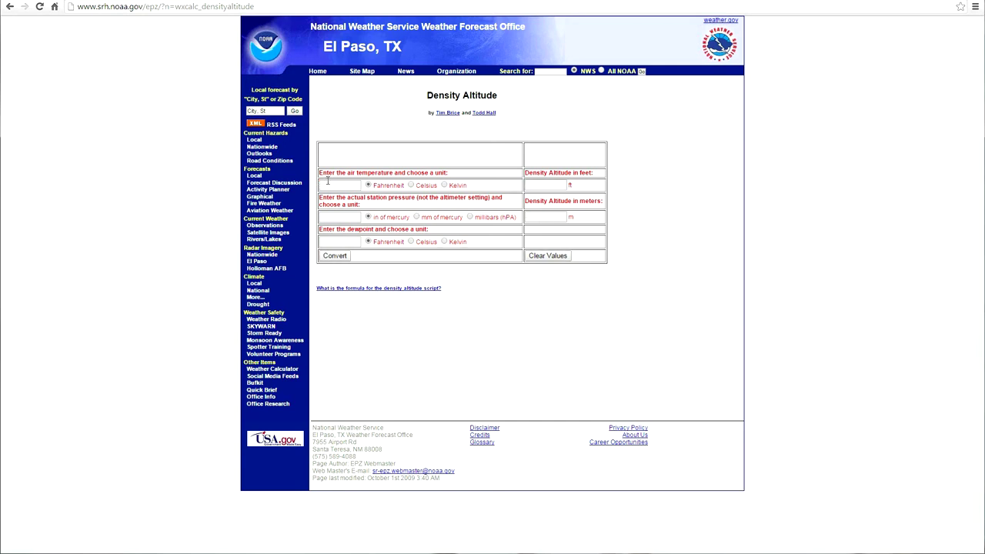
{"action": "left_click", "coordinate": [340, 186]}
{"action": "type", "text": "32"}
{"action": "left_click", "coordinate": [344, 241]}
{"action": "type", "text": "10"}
{"action": "left_click", "coordinate": [344, 216]}
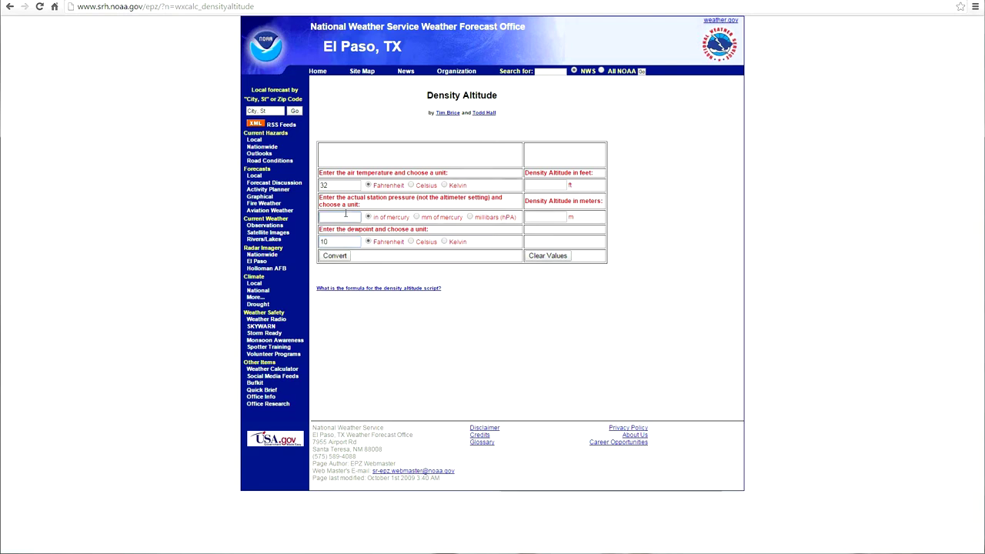
{"action": "type", "text": "29.61"}
{"action": "left_click", "coordinate": [334, 256]}
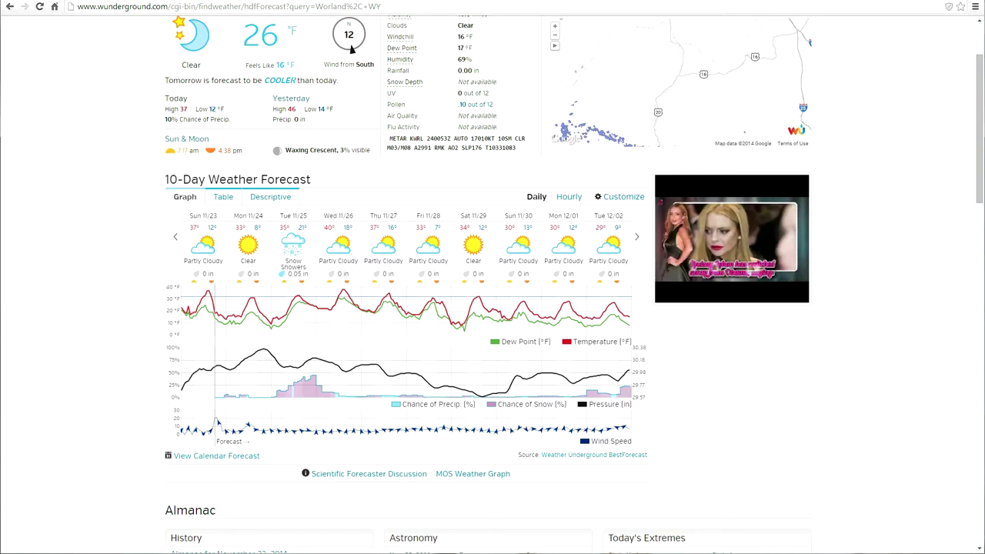
- Scroll through Worland's 10-day forecast, hourly table and almanac sections
{"action": "scroll", "coordinate": [981, 182], "scroll_direction": "down", "scroll_amount": 1}
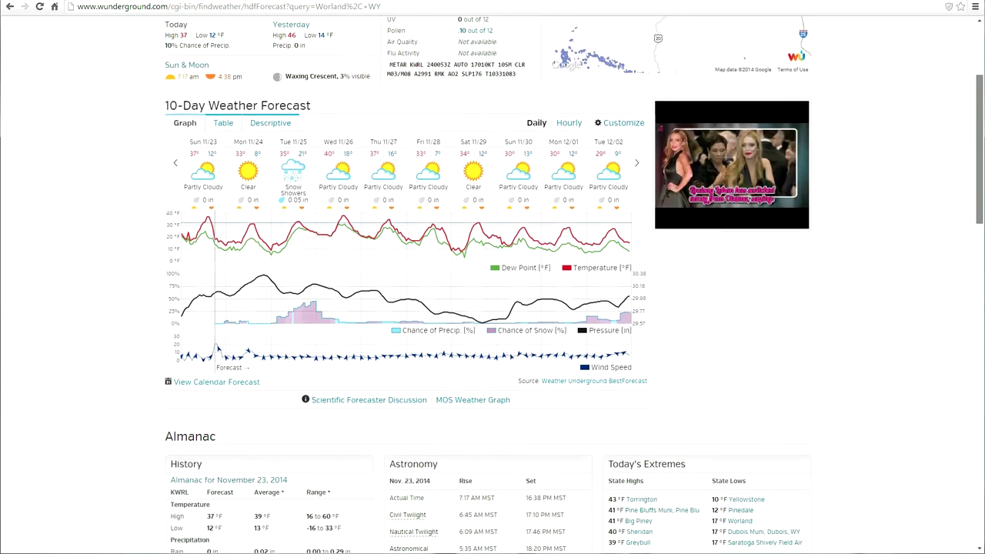
{"action": "scroll", "coordinate": [982, 188], "scroll_direction": "up", "scroll_amount": 1}
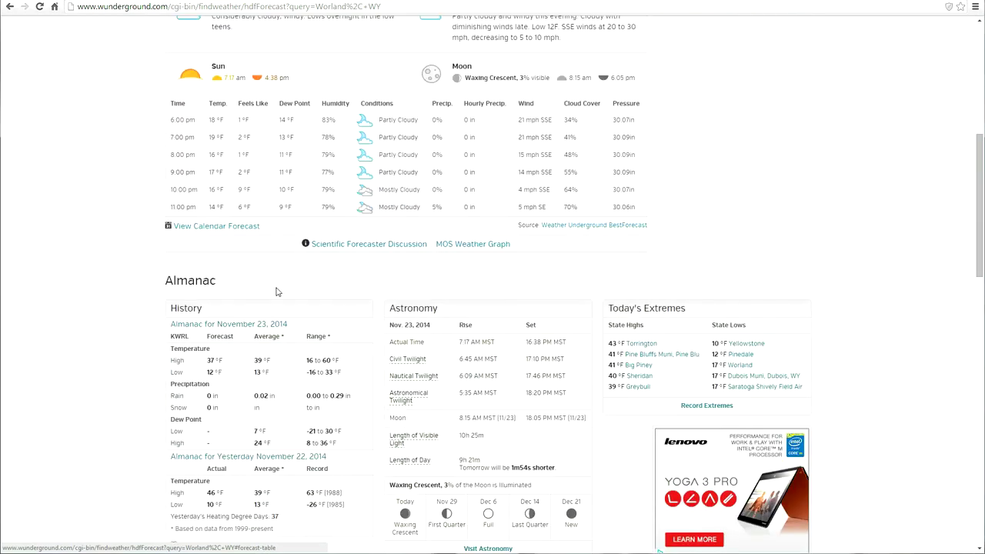
{"action": "scroll", "coordinate": [280, 283], "scroll_direction": "down", "scroll_amount": 3}
{"action": "scroll", "coordinate": [281, 270], "scroll_direction": "up", "scroll_amount": 7}
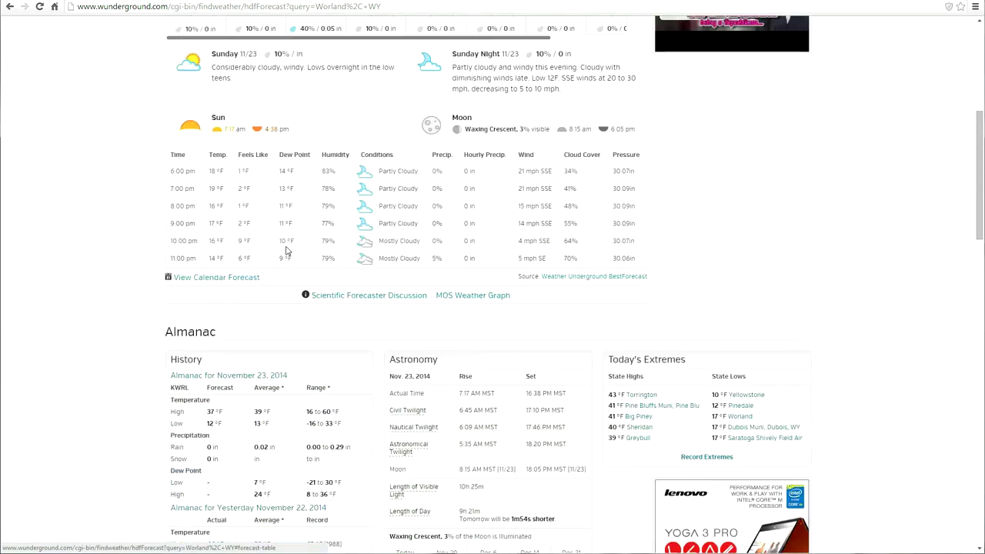
- Open the calendar forecast and scroll to November 2014's Daily Weather History & Observations table
{"action": "left_click", "coordinate": [210, 284]}
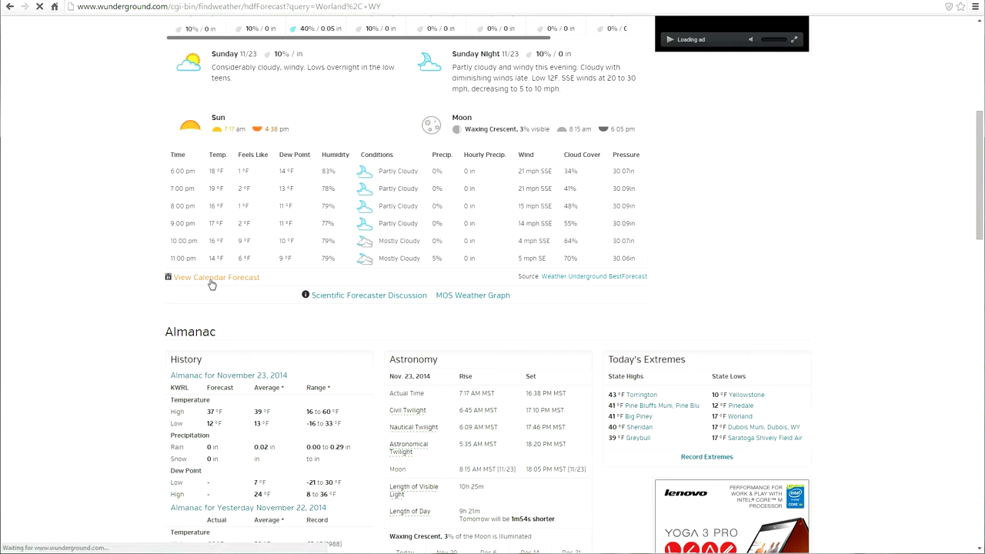
{"action": "scroll", "coordinate": [310, 334], "scroll_direction": "down", "scroll_amount": 4}
{"action": "scroll", "coordinate": [320, 336], "scroll_direction": "up", "scroll_amount": 3}
{"action": "scroll", "coordinate": [320, 336], "scroll_direction": "up", "scroll_amount": 3}
{"action": "scroll", "coordinate": [323, 338], "scroll_direction": "down", "scroll_amount": 1}
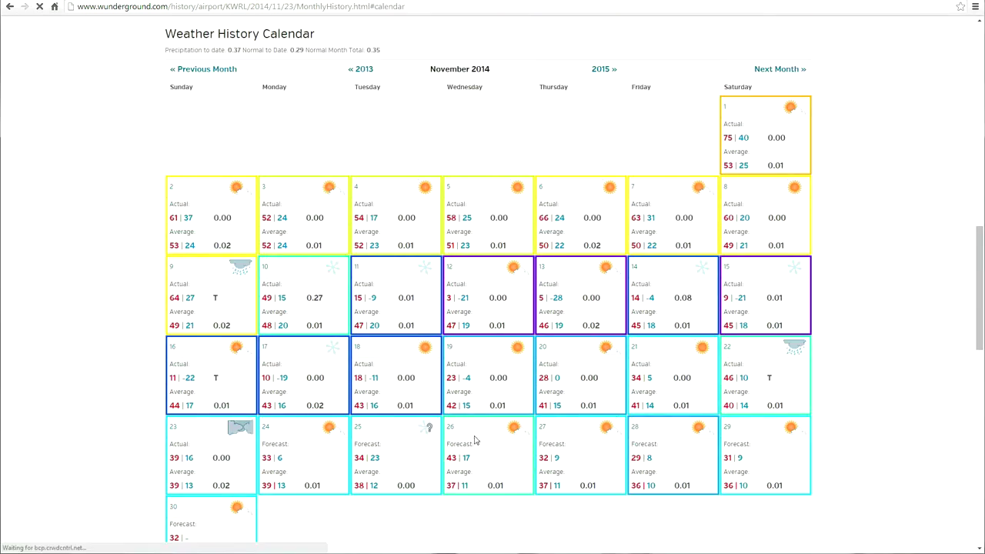
{"action": "scroll", "coordinate": [470, 366], "scroll_direction": "down", "scroll_amount": 7}
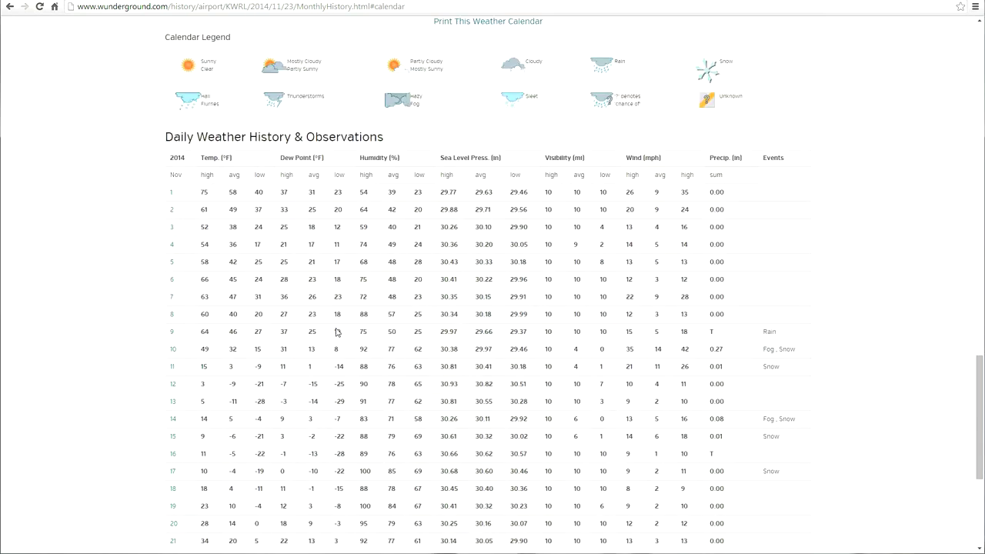
{"action": "scroll", "coordinate": [183, 147], "scroll_direction": "down", "scroll_amount": 1}
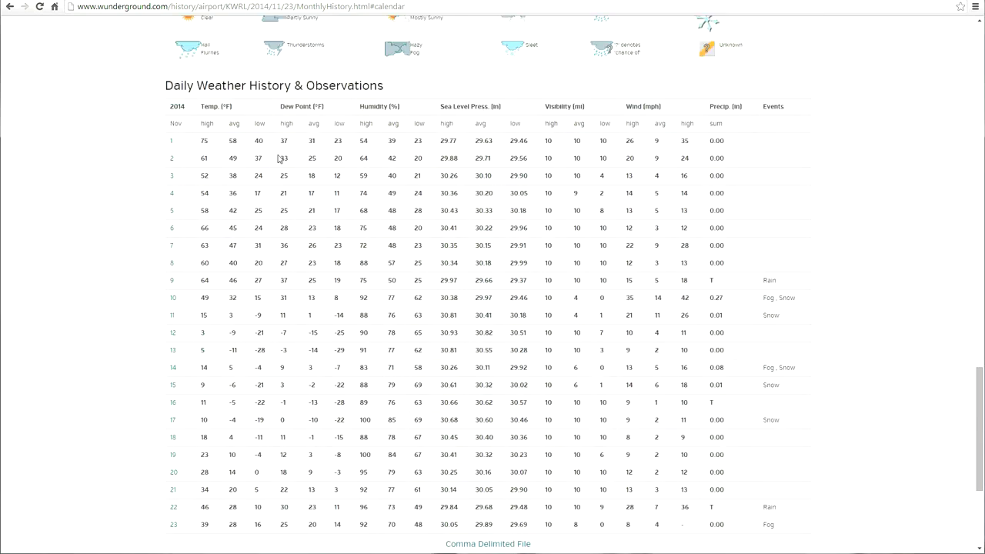
{"action": "scroll", "coordinate": [299, 226], "scroll_direction": "down", "scroll_amount": 1}
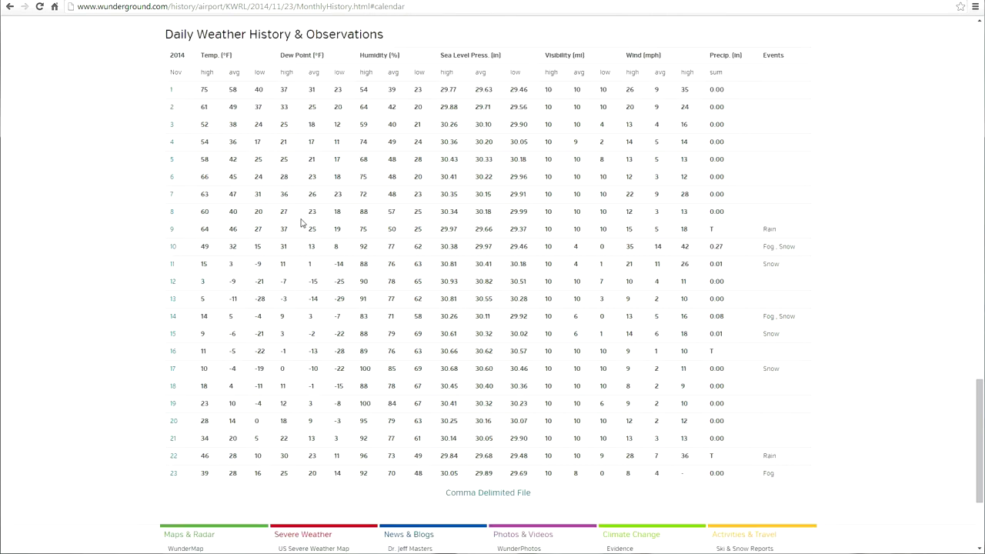
- Open the November 2014 daily history as comma-delimited text, copy it all, and switch to Excel
{"action": "left_click", "coordinate": [485, 496]}
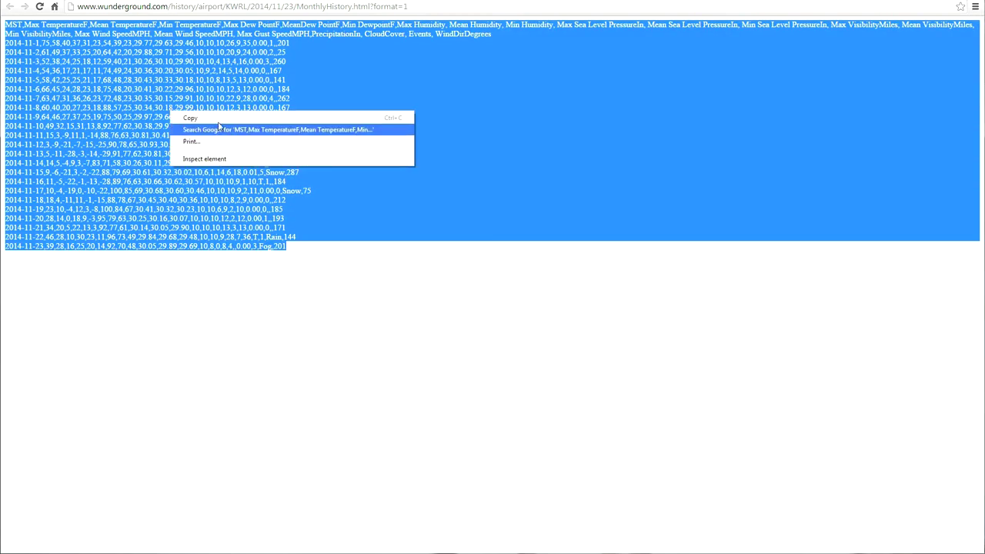
{"action": "left_click", "coordinate": [193, 116]}
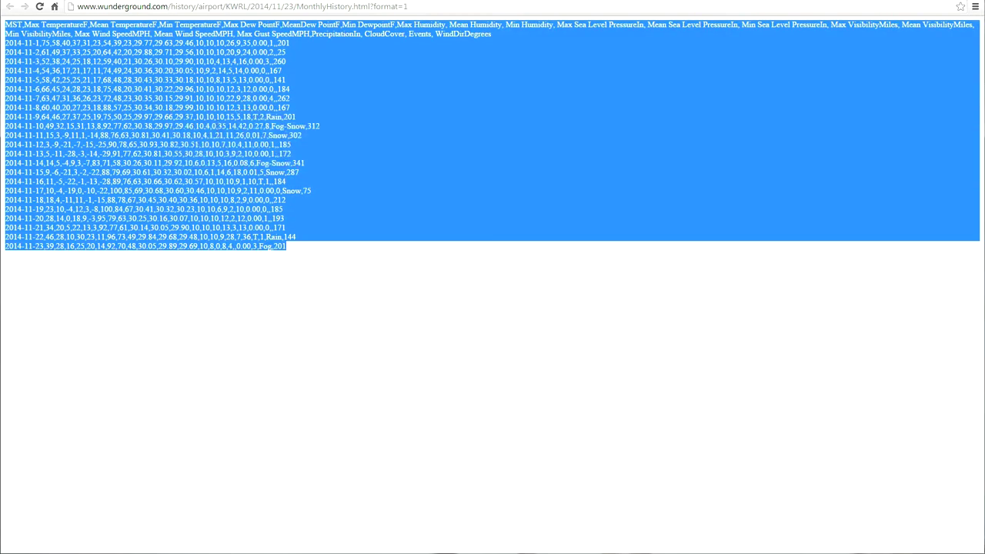
{"action": "key", "text": "alt+Tab"}
- Paste the copied weather history into cell A1
{"action": "left_click", "coordinate": [32, 122]}
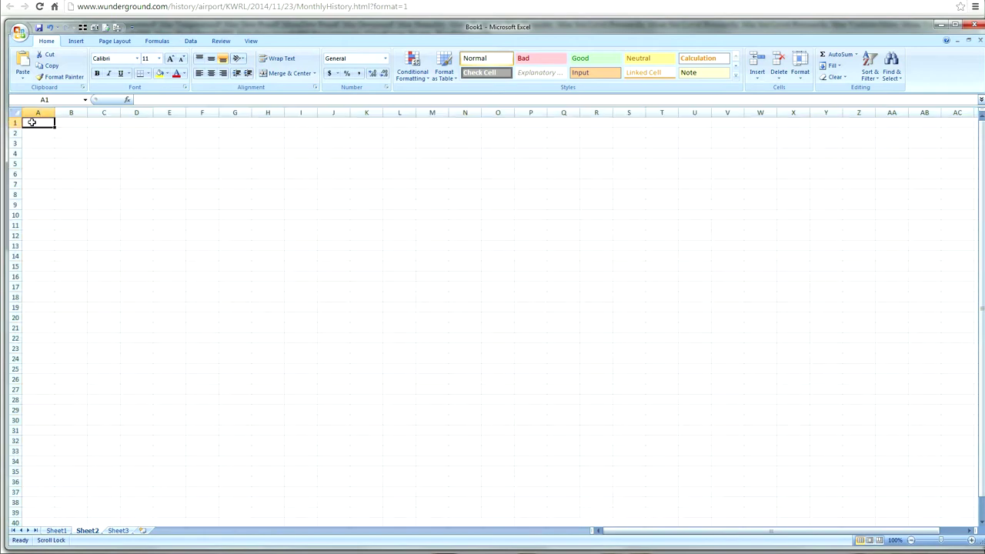
{"action": "right_click", "coordinate": [31, 123]}
{"action": "left_click", "coordinate": [62, 154]}
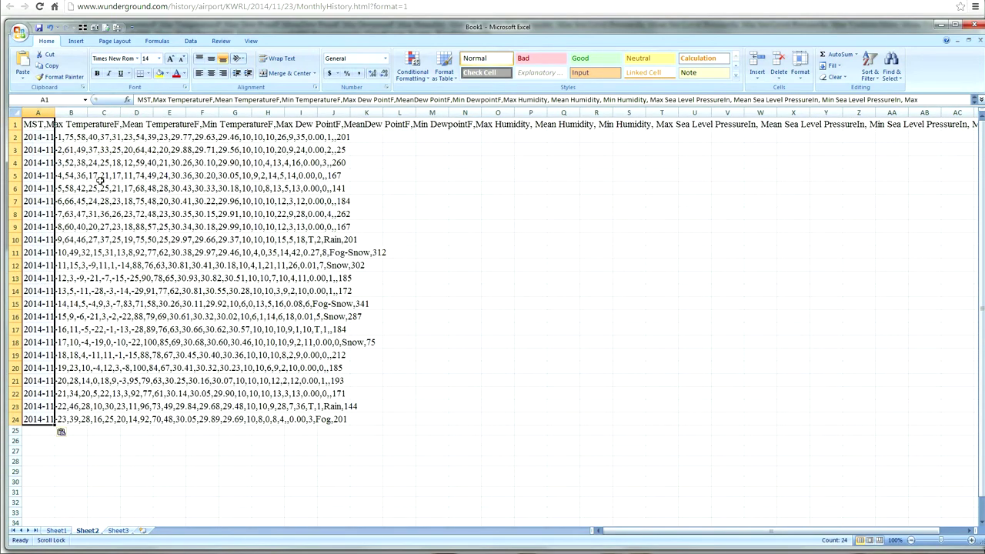
- Split column A by commas into separate columns with Text to Columns
{"action": "left_click", "coordinate": [190, 41]}
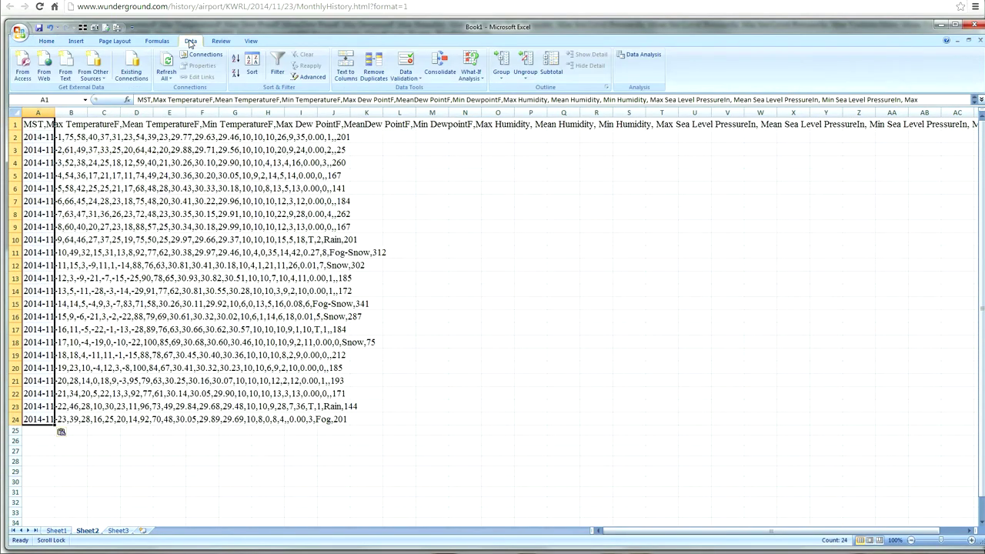
{"action": "left_click", "coordinate": [345, 73]}
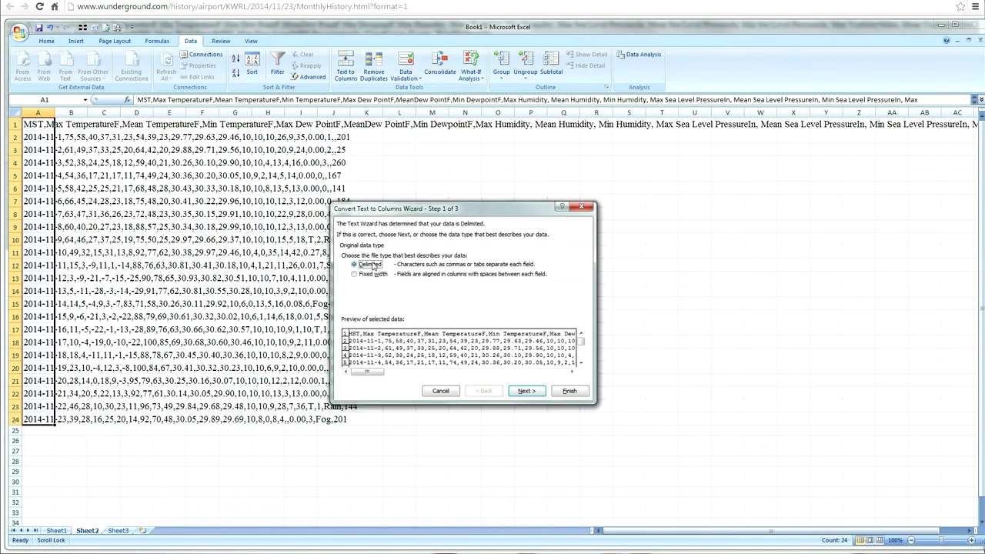
{"action": "left_click", "coordinate": [525, 391]}
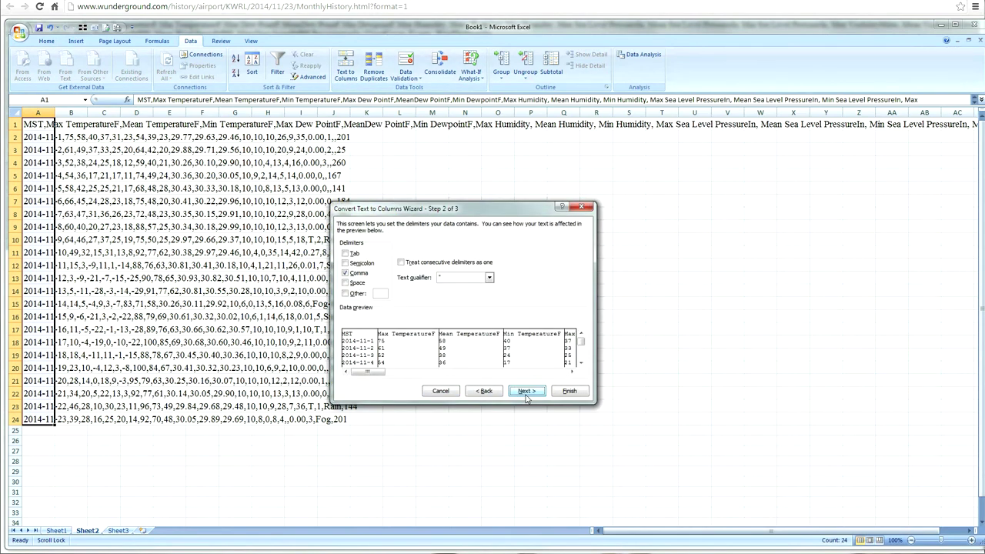
{"action": "left_click", "coordinate": [524, 391]}
{"action": "key", "text": "Return"}
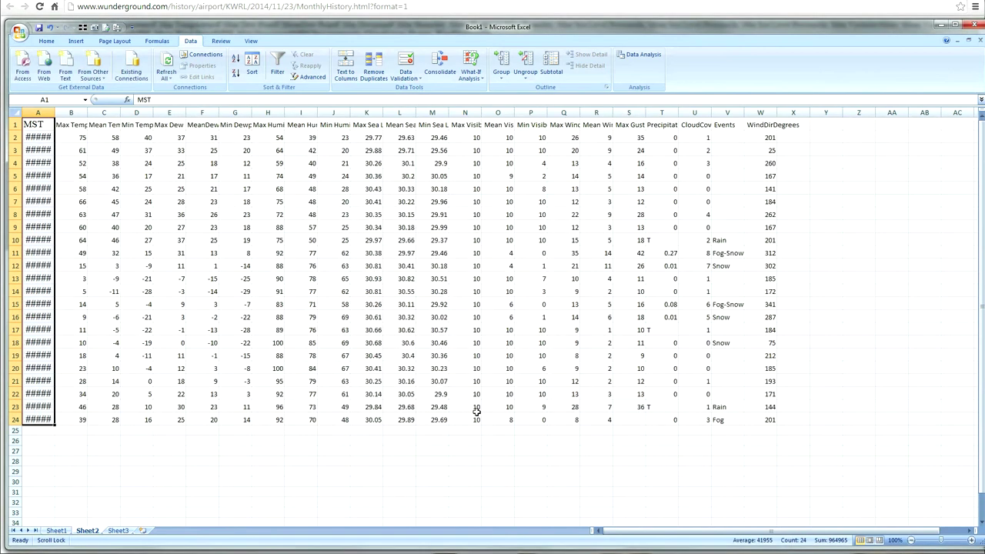
- Widen column A to show the full November dates and wrap the row 1 header text
{"action": "left_click", "coordinate": [451, 443]}
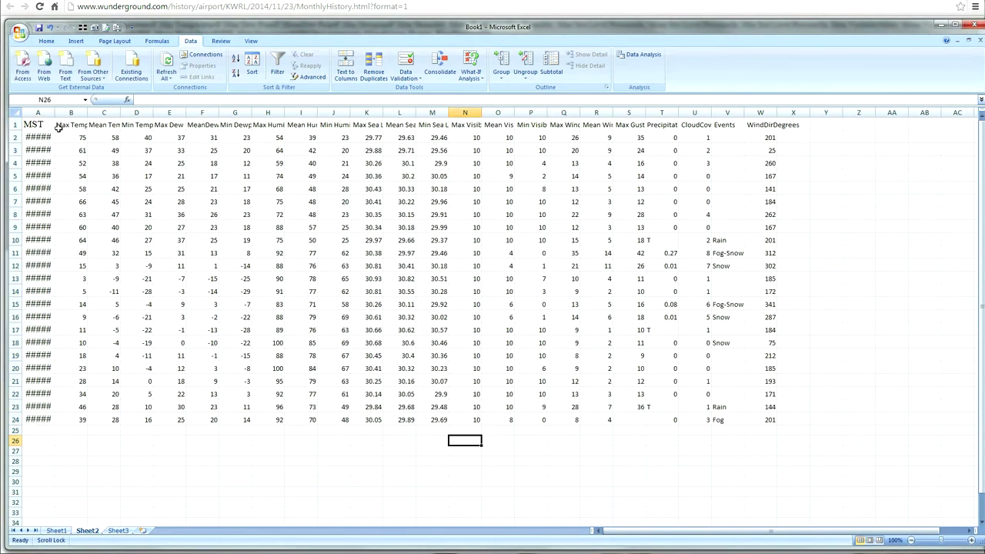
{"action": "left_click_drag", "start_coordinate": [54, 113], "coordinate": [776, 125]}
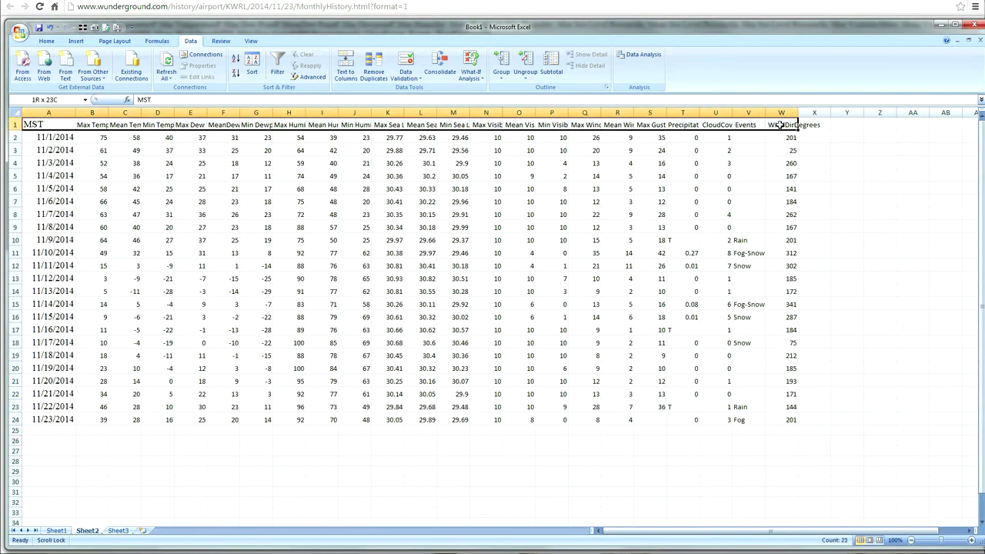
{"action": "right_click", "coordinate": [702, 128]}
{"action": "left_click", "coordinate": [758, 244]}
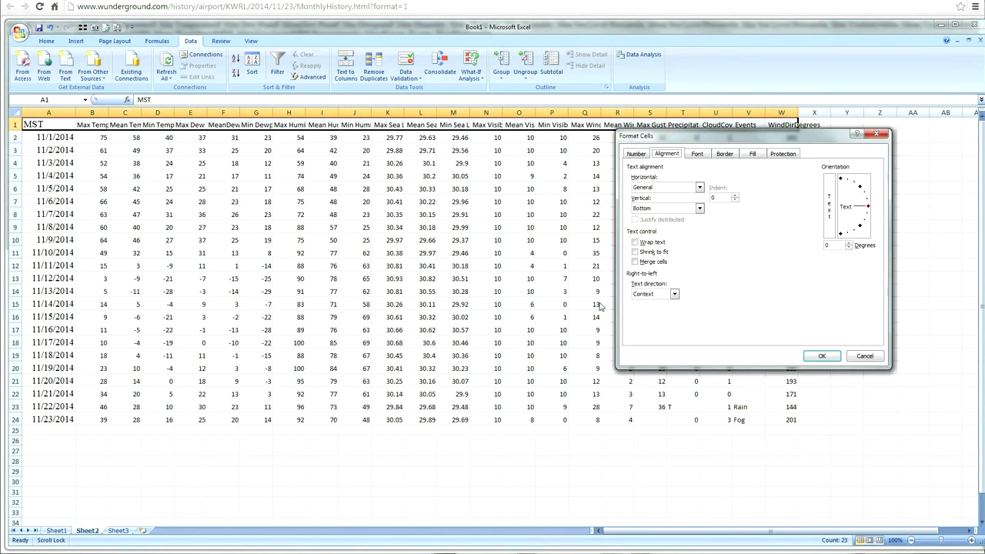
{"action": "left_click", "coordinate": [652, 243]}
{"action": "left_click", "coordinate": [821, 356]}
{"action": "left_click", "coordinate": [748, 369]}
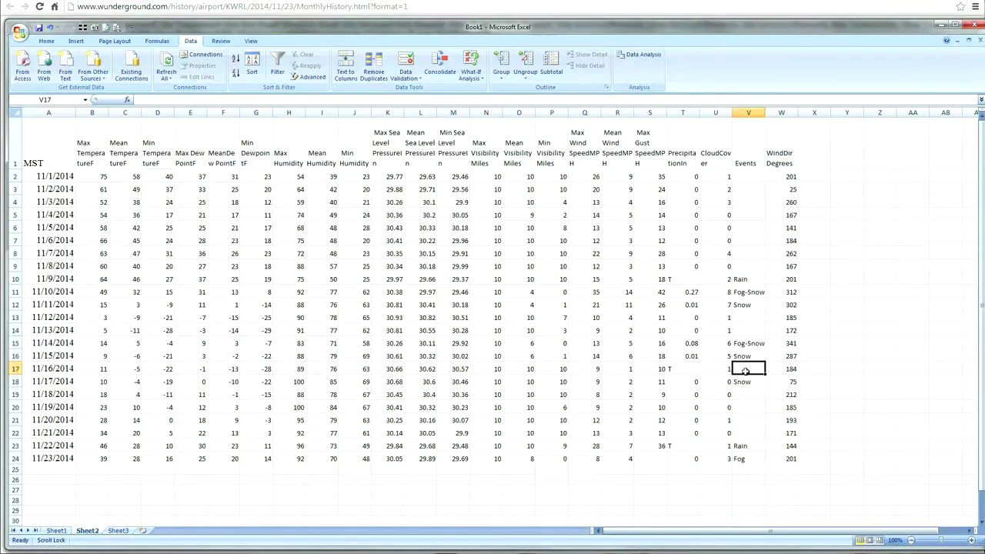
{"action": "left_click", "coordinate": [618, 470]}
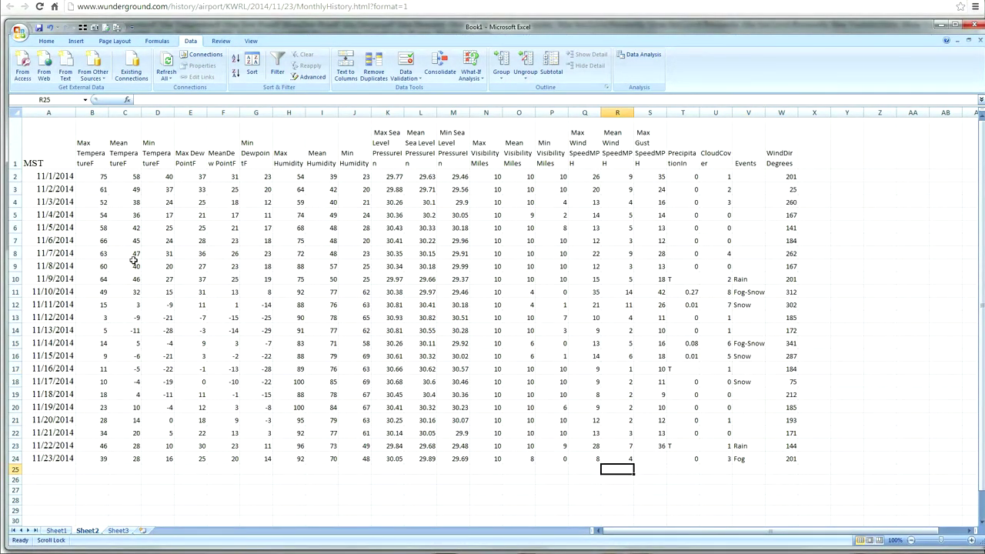
- Make the Max, Mean and Max Gust wind speed columns Q1:S24 bold
{"action": "left_click_drag", "start_coordinate": [92, 176], "coordinate": [88, 456]}
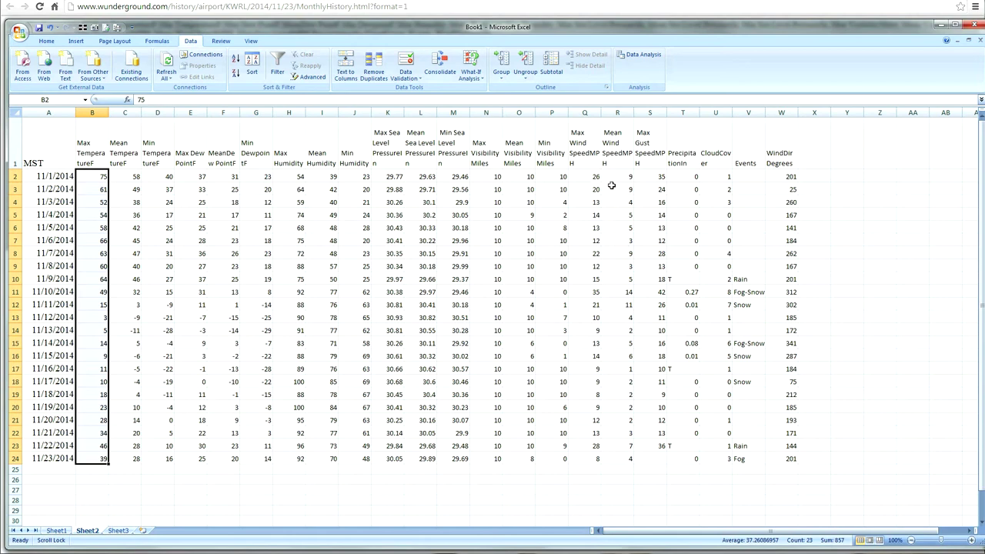
{"action": "left_click_drag", "start_coordinate": [602, 151], "coordinate": [654, 456]}
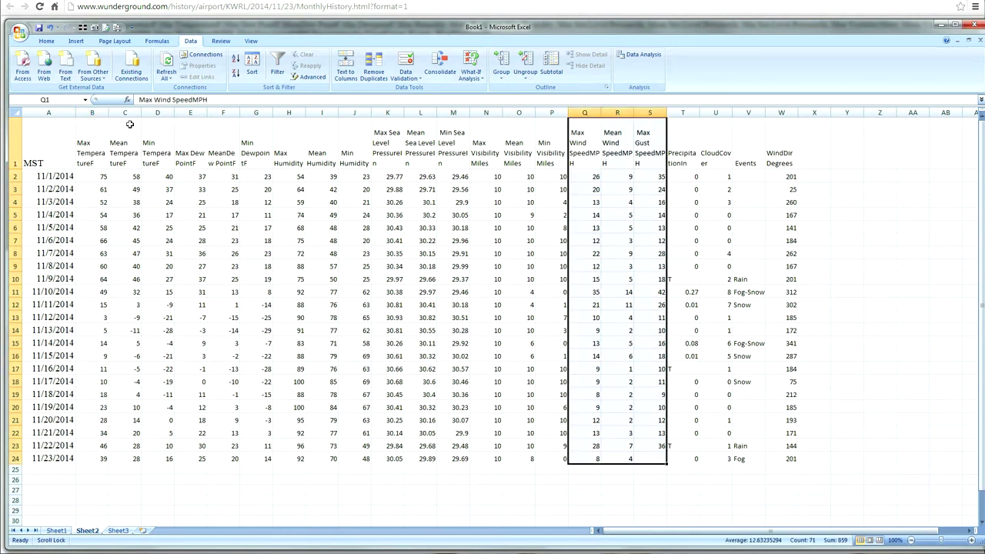
{"action": "left_click", "coordinate": [47, 41]}
{"action": "left_click", "coordinate": [97, 73]}
{"action": "left_click", "coordinate": [627, 468]}
- Check the wind values for 11/22/2014, 11/10/2014 and the latest mean speeds R22:R24
{"action": "left_click_drag", "start_coordinate": [653, 446], "coordinate": [586, 447]}
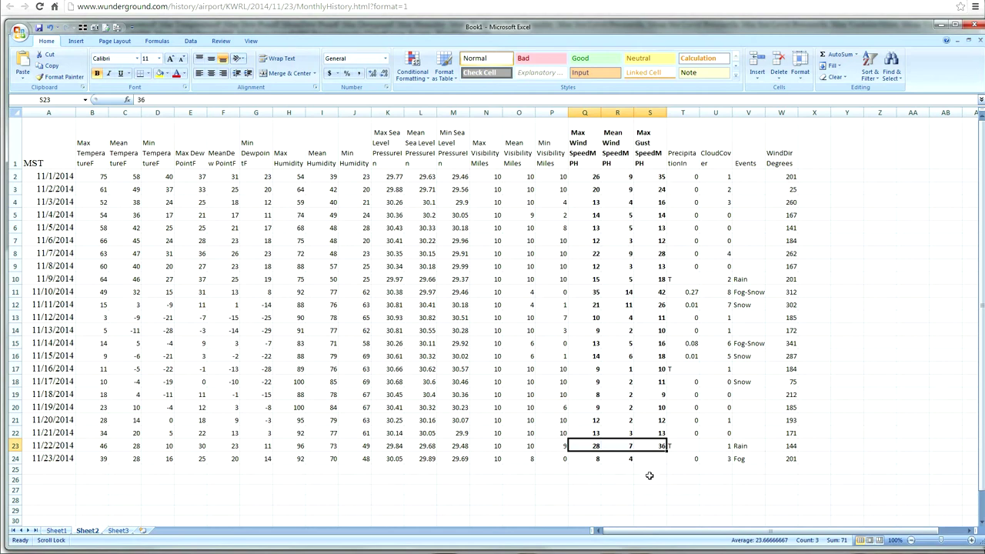
{"action": "left_click", "coordinate": [649, 473]}
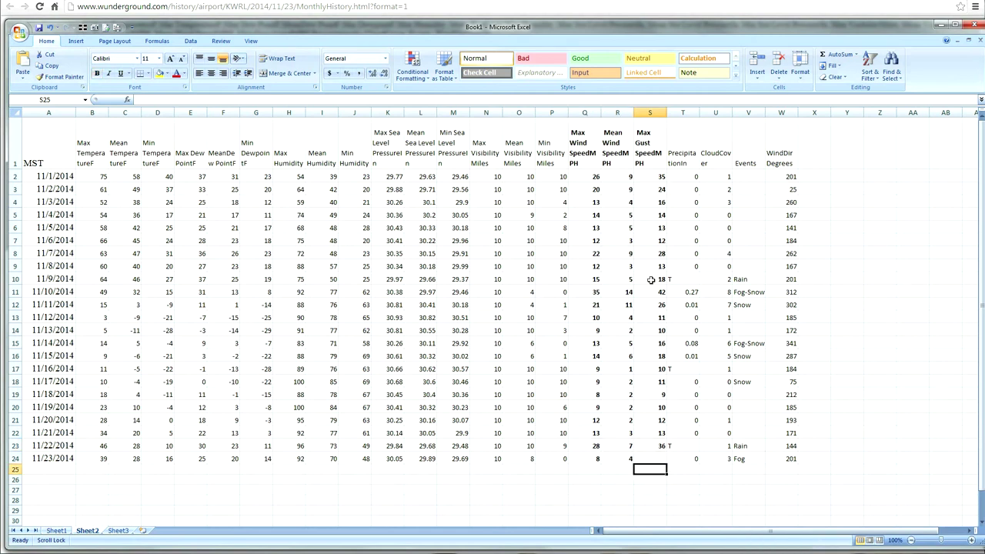
{"action": "mouse_move", "coordinate": [660, 293]}
{"action": "left_mouse_down"}
{"action": "mouse_move", "coordinate": [619, 292]}
{"action": "mouse_move", "coordinate": [659, 294]}
{"action": "left_mouse_up"}
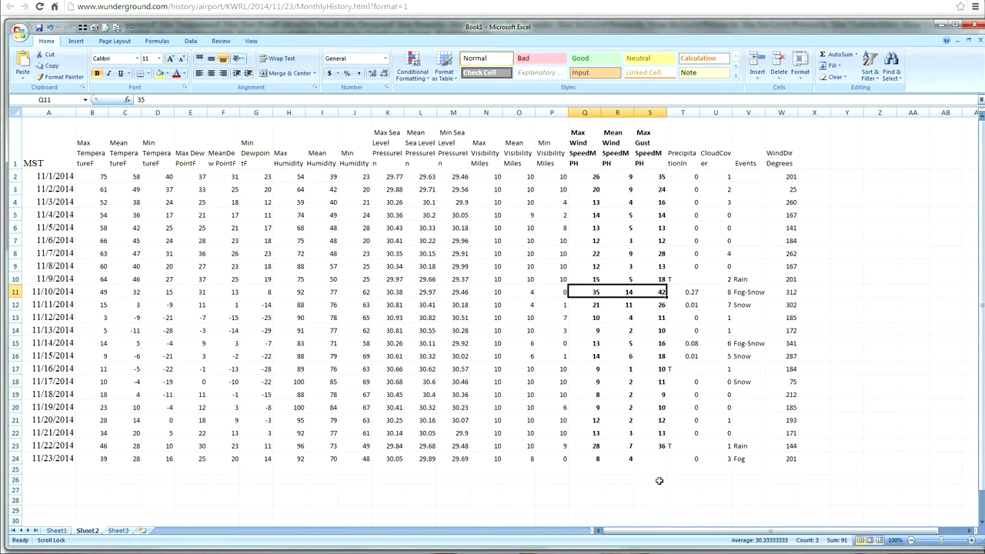
{"action": "left_click", "coordinate": [639, 478]}
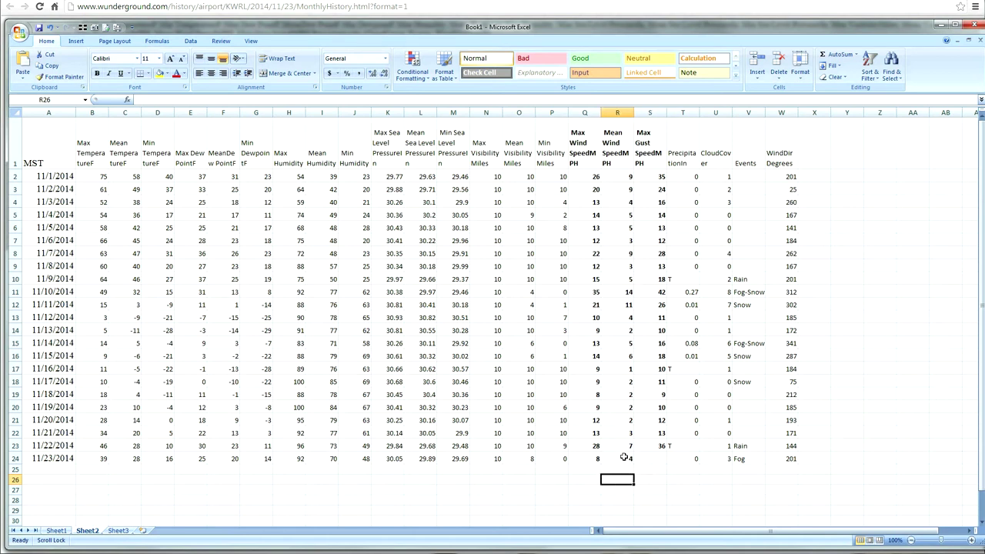
{"action": "left_click", "coordinate": [624, 457]}
{"action": "mouse_move", "coordinate": [624, 457]}
{"action": "left_mouse_down"}
{"action": "mouse_move", "coordinate": [621, 389]}
{"action": "mouse_move", "coordinate": [631, 446]}
{"action": "mouse_move", "coordinate": [628, 419]}
{"action": "mouse_move", "coordinate": [646, 443]}
{"action": "mouse_move", "coordinate": [627, 450]}
{"action": "left_mouse_up"}
- Scroll through Weather Underground's November 2014 daily table, calendar and graphs back to the top
{"action": "left_click", "coordinate": [657, 459]}
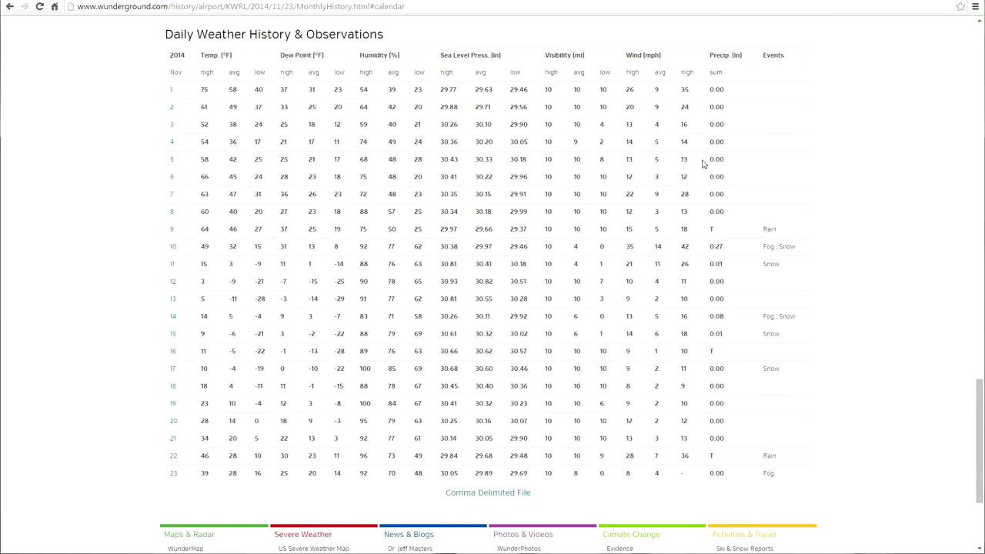
{"action": "scroll", "coordinate": [914, 264], "scroll_direction": "up", "scroll_amount": 7}
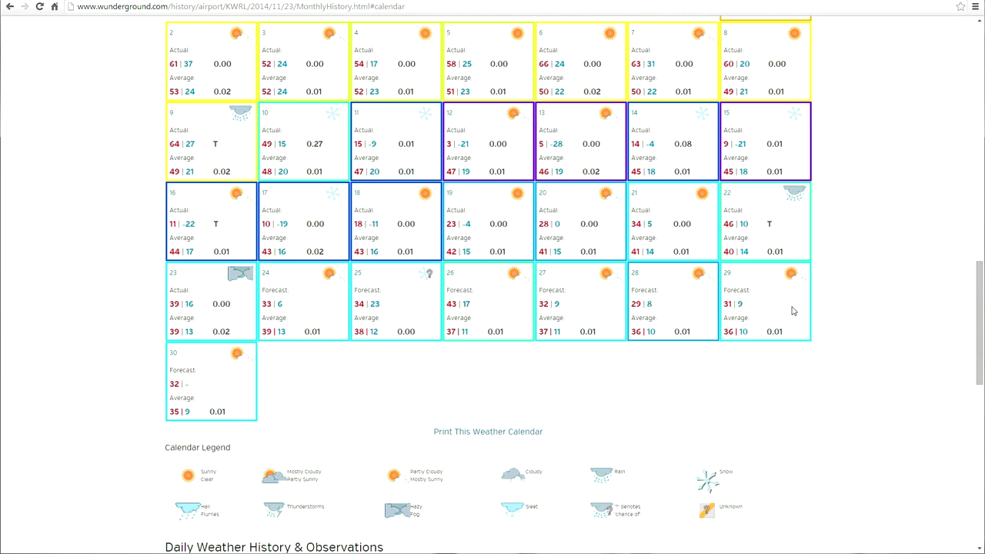
{"action": "scroll", "coordinate": [831, 284], "scroll_direction": "up", "scroll_amount": 3}
{"action": "scroll", "coordinate": [873, 318], "scroll_direction": "down", "scroll_amount": 2}
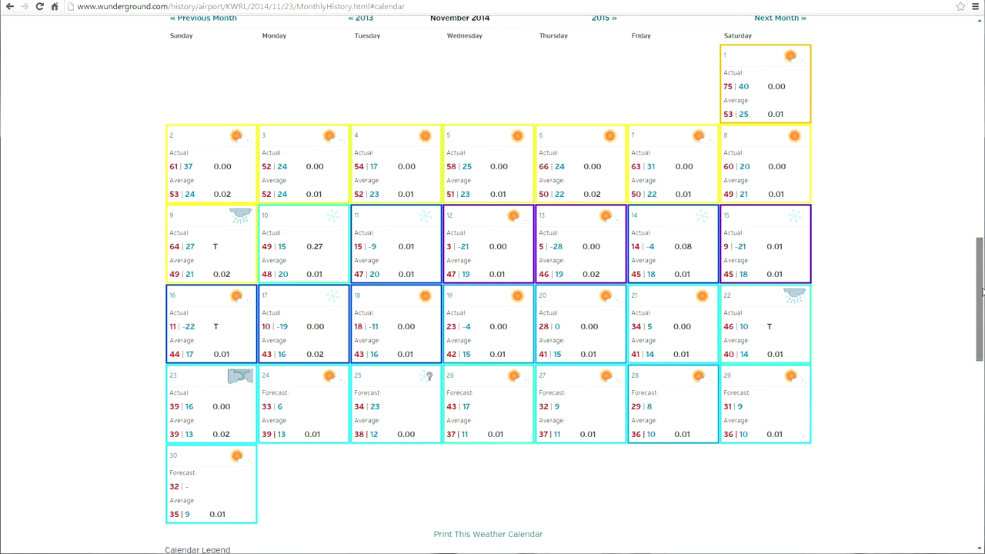
{"action": "left_click_drag", "start_coordinate": [980, 288], "coordinate": [975, 183]}
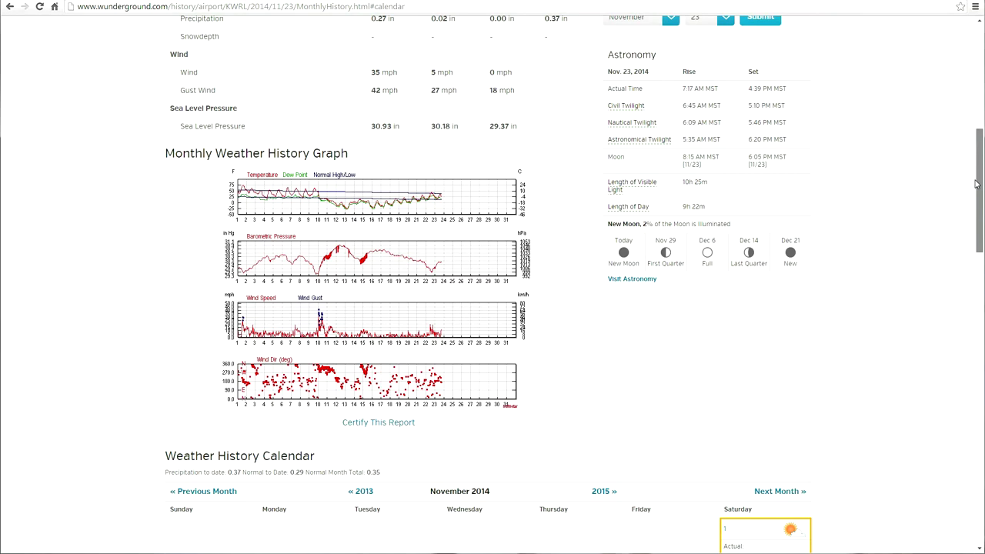
{"action": "left_click_drag", "start_coordinate": [975, 183], "coordinate": [976, 88]}
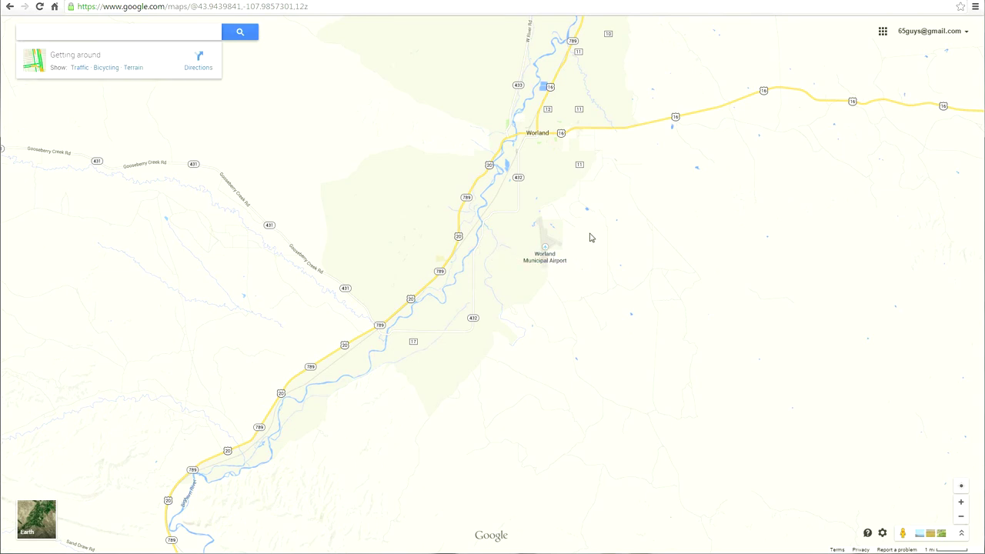
- Pan and zoom out to the wider area around Worland, then open the Worland, WY place card
{"action": "left_click_drag", "start_coordinate": [638, 243], "coordinate": [607, 303]}
{"action": "scroll", "coordinate": [607, 308], "scroll_direction": "down", "scroll_amount": 1}
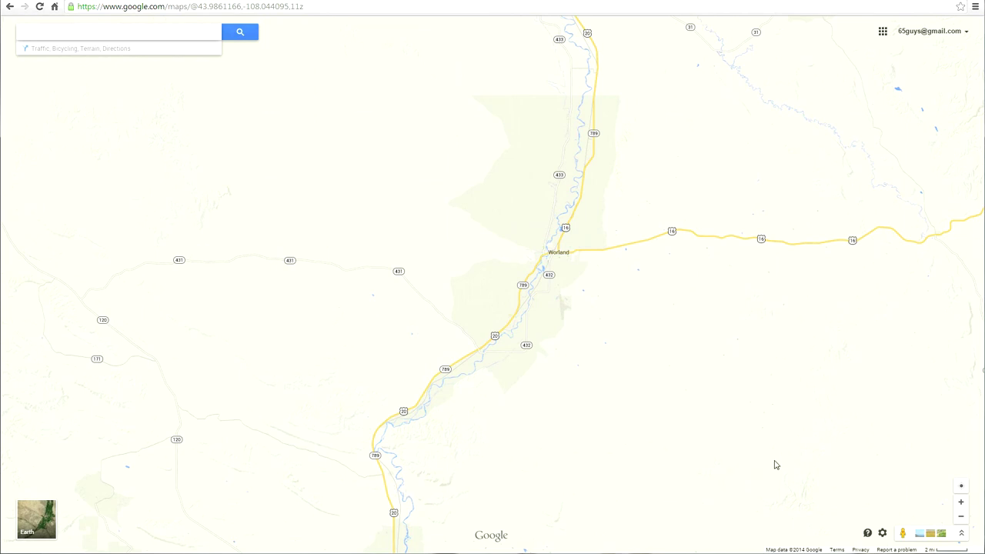
{"action": "left_click", "coordinate": [574, 255]}
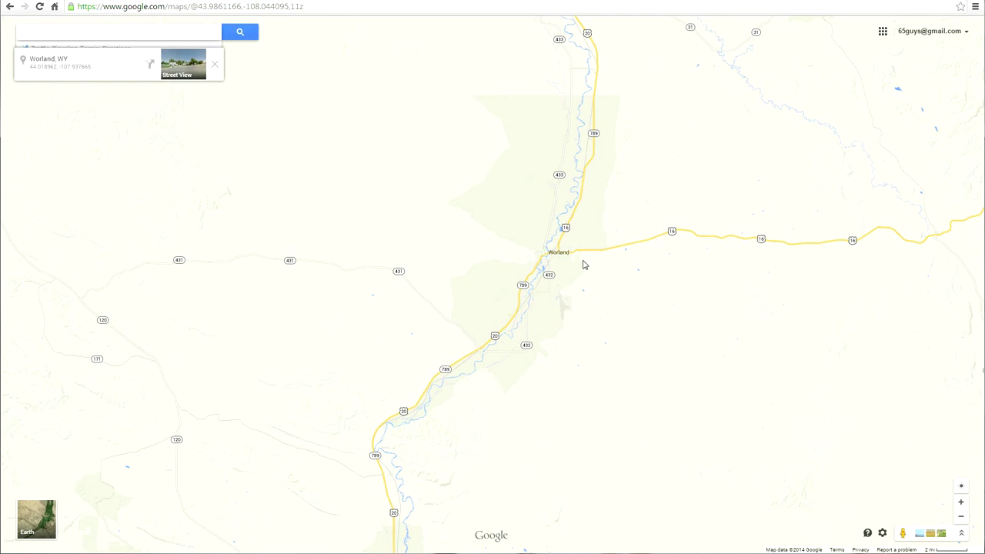